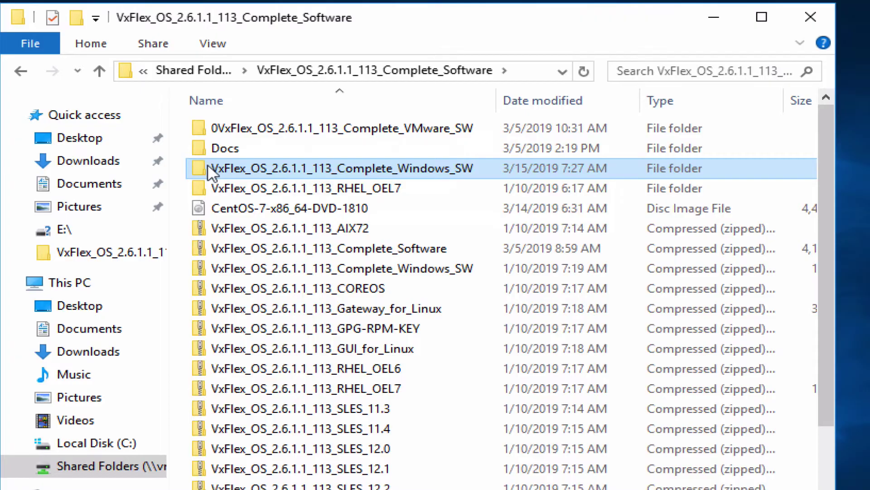
Open the VxFlex_OS_2.6.1.1_113_Complete_Windows_SW software folder
double_click(210, 169)
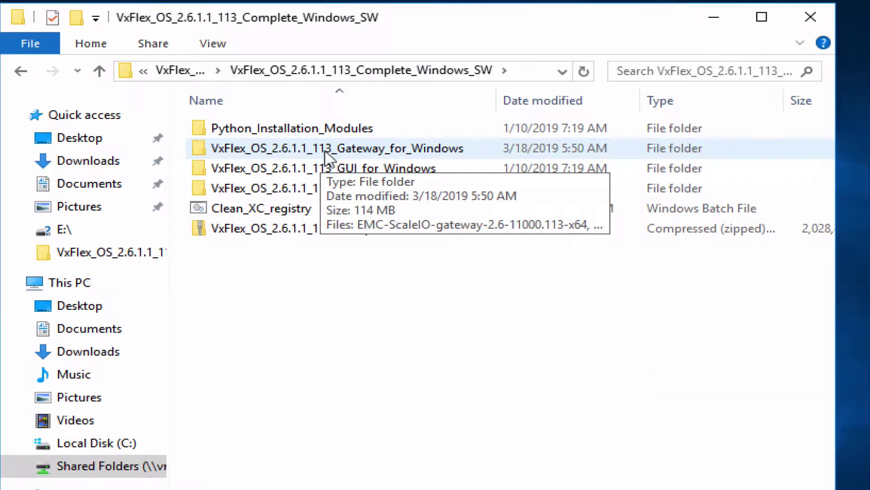
Inspect the Gateway_for_Windows folder, widening the Name column to read the EMC-ScaleIO gateway installer name
double_click(198, 147)
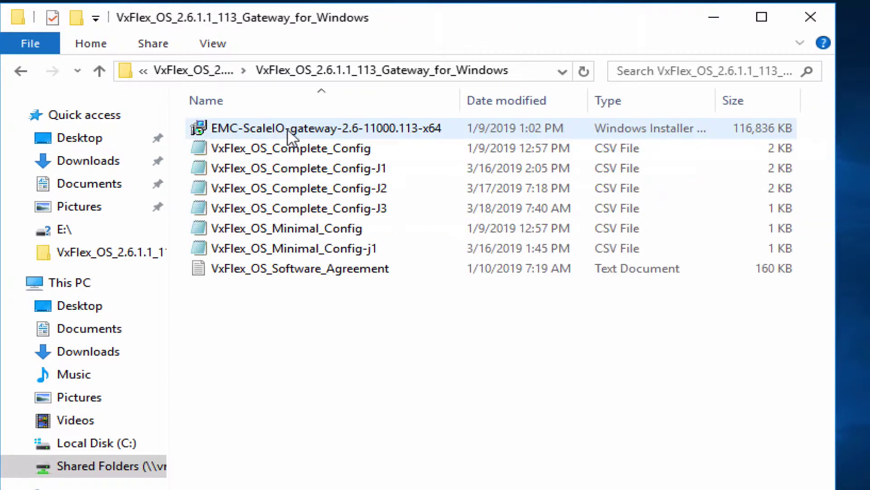
click(287, 134)
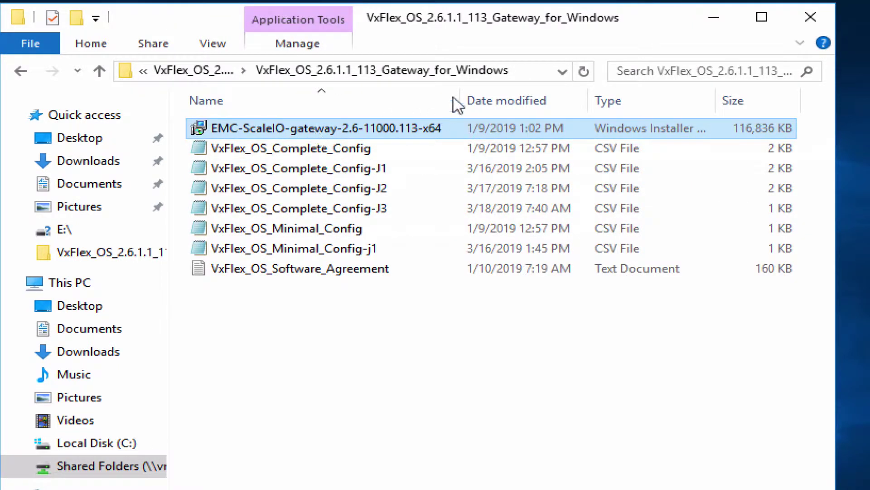
drag(460, 98, 518, 98)
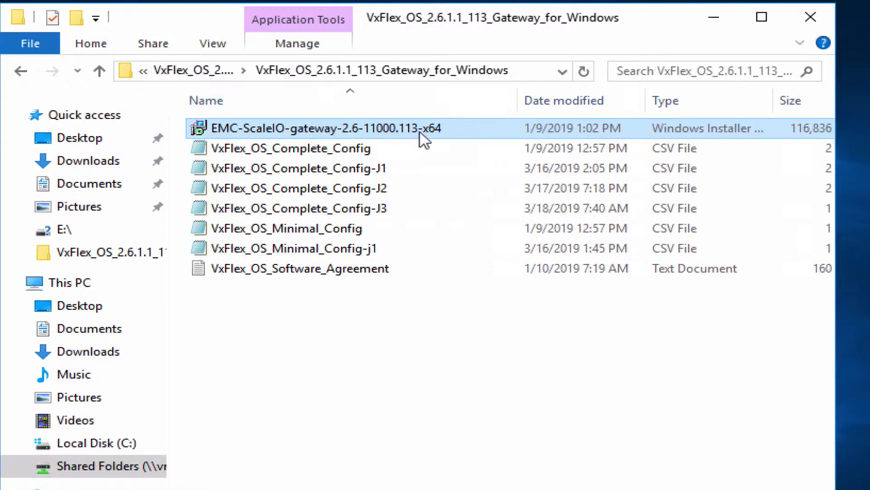
Go back to Complete_Windows_SW and open the VxFlex_OS_2.6.1.1_113_GUI_for_Windows folder
click(21, 71)
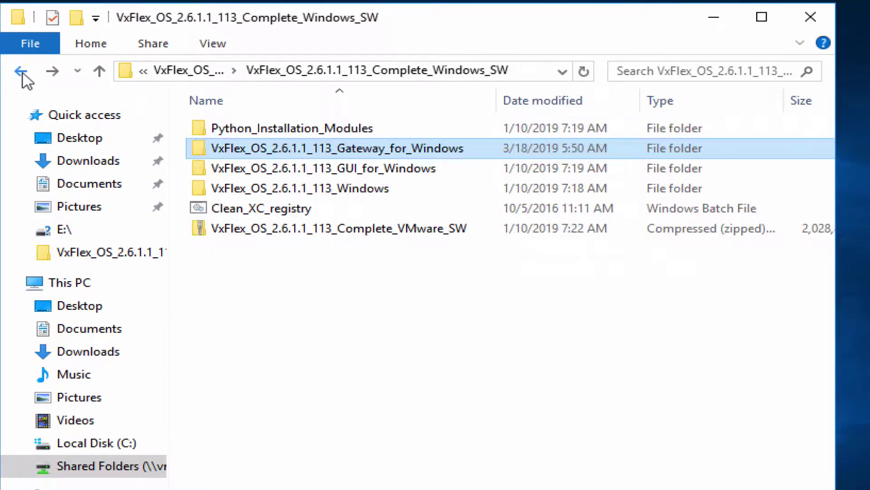
click(252, 168)
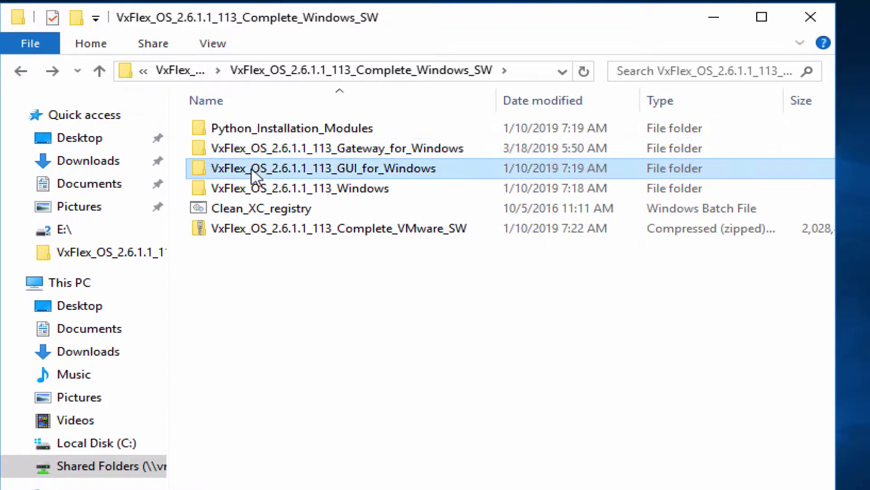
double_click(252, 171)
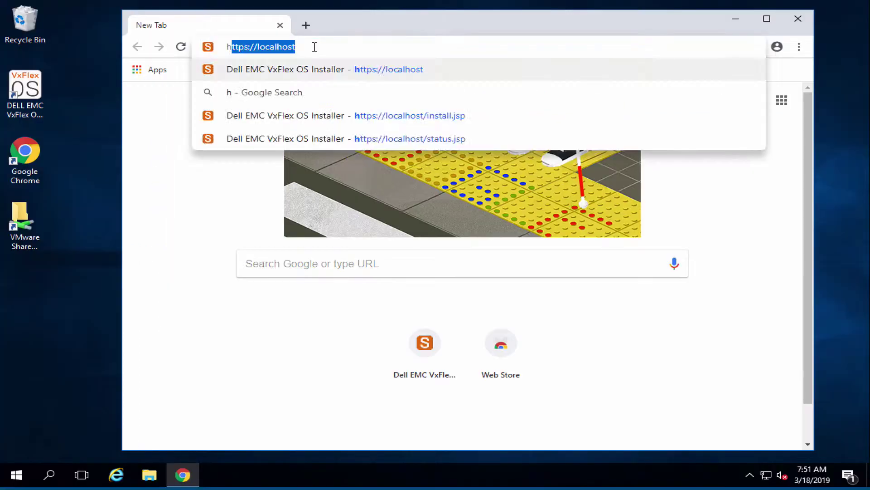
text(ttps:)
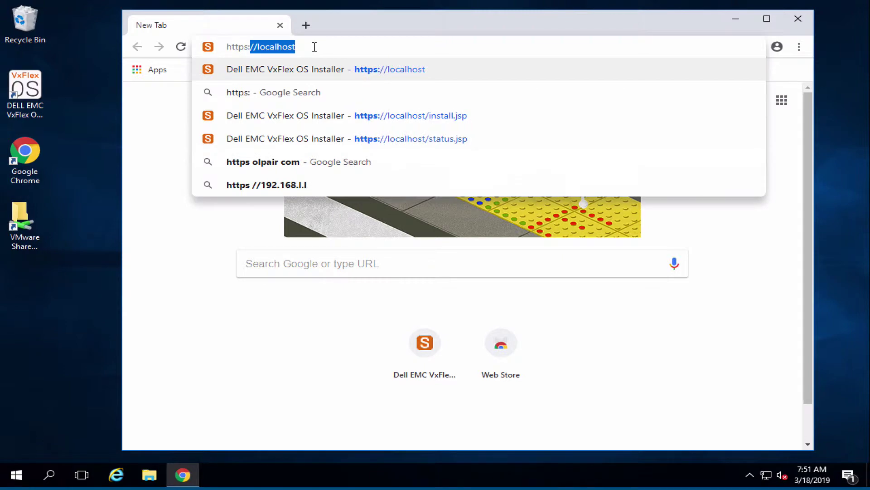
text(//)
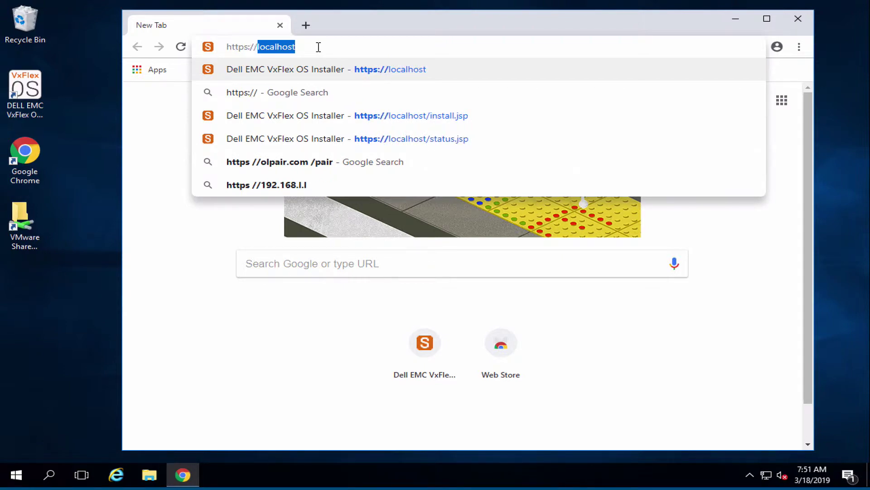
key(Return)
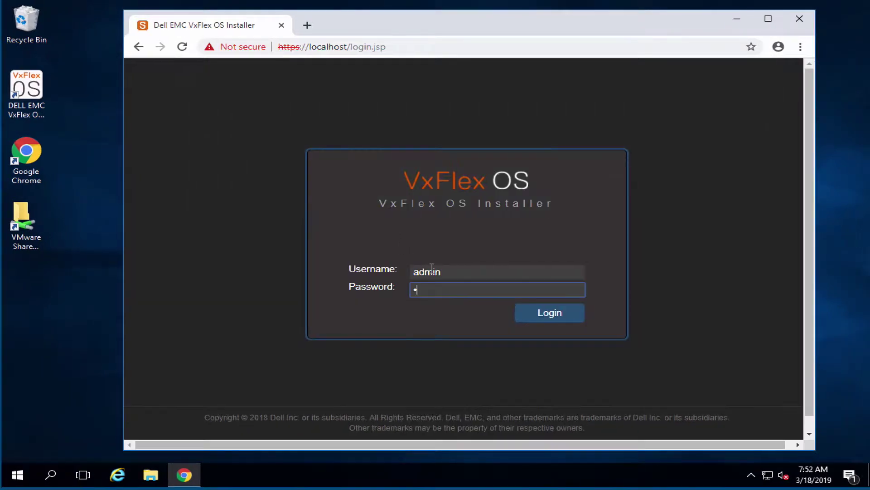
text(dmin****)
click(550, 313)
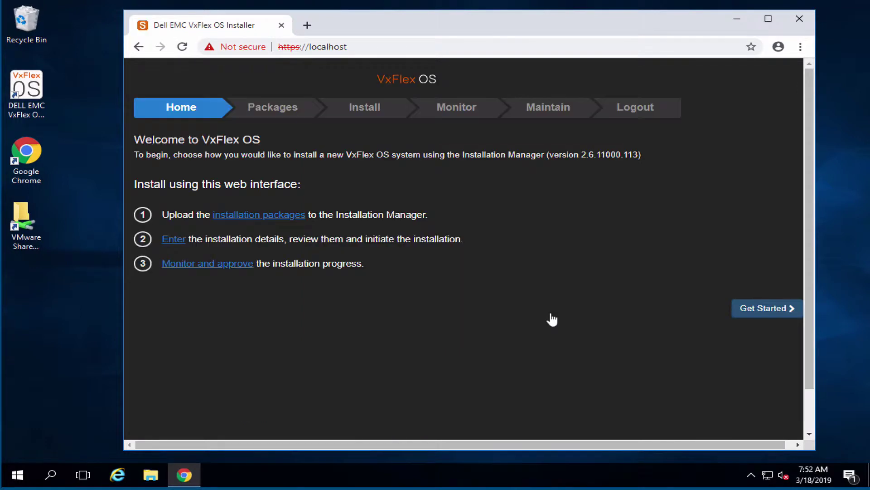
click(770, 311)
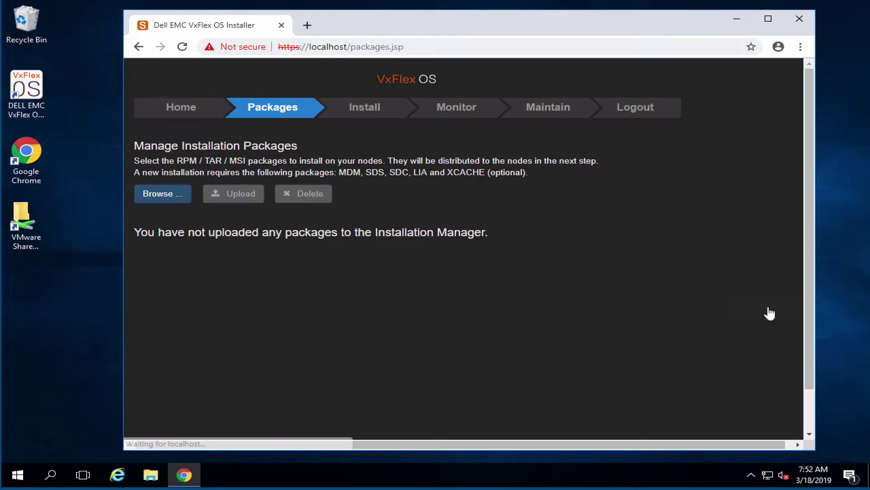
Select all nine rpm packages, lia through xcache, in the RHEL_OEL7 folder
click(172, 193)
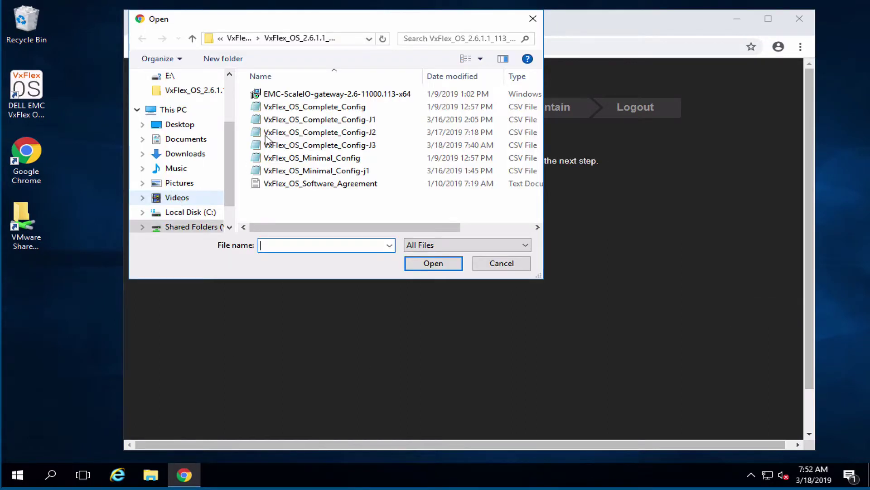
click(192, 39)
click(192, 39)
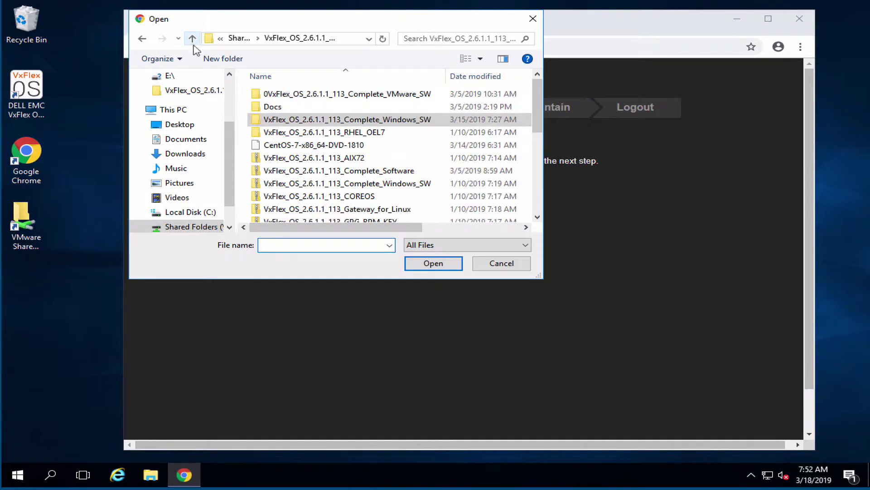
double_click(326, 132)
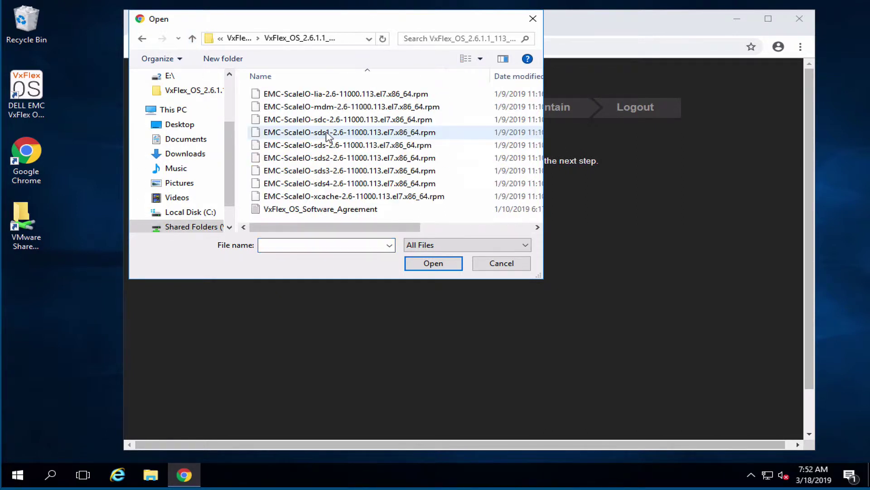
click(398, 95)
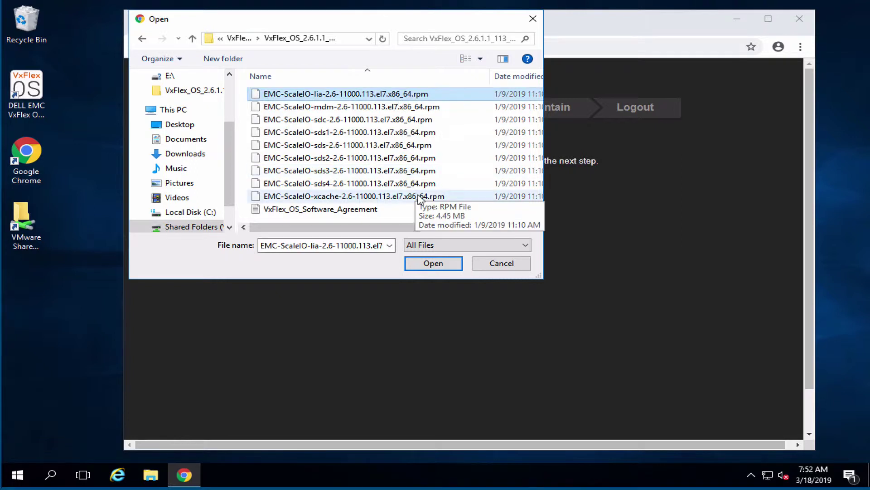
shift+click(421, 196)
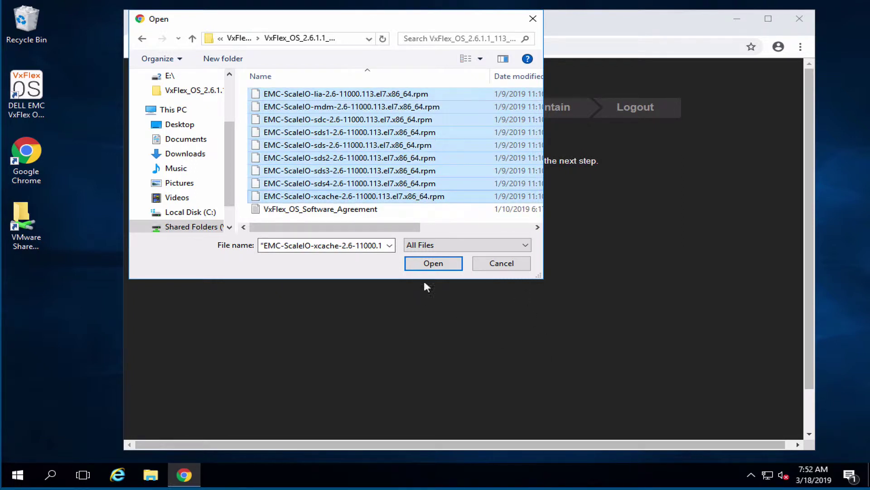
click(448, 266)
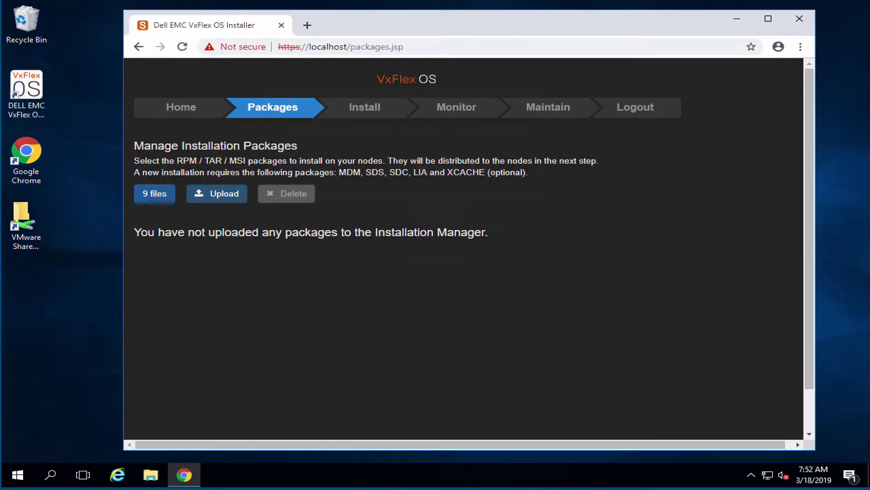
Upload the nine packages and proceed to the installation topology step
click(233, 193)
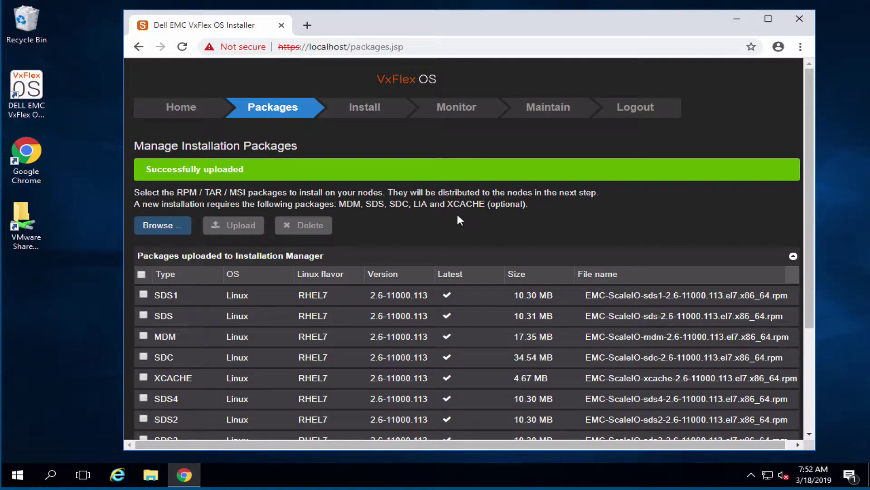
scroll(545, 340, down, 2)
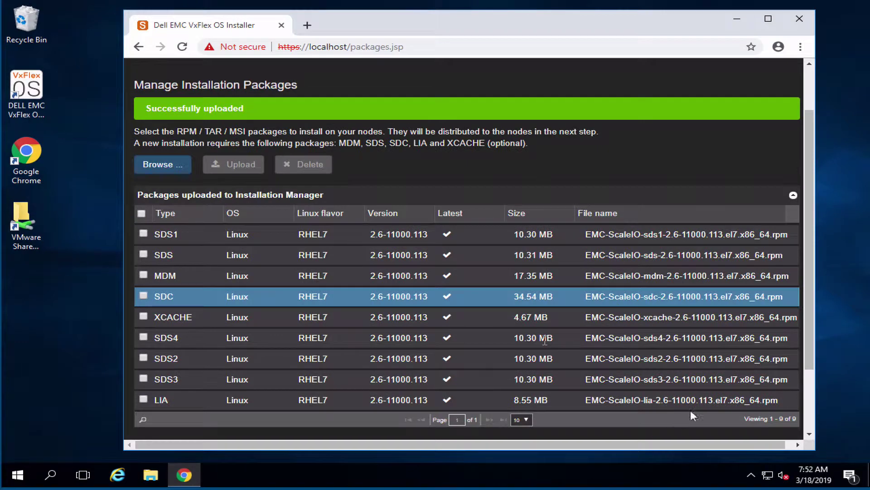
scroll(688, 409, down, 2)
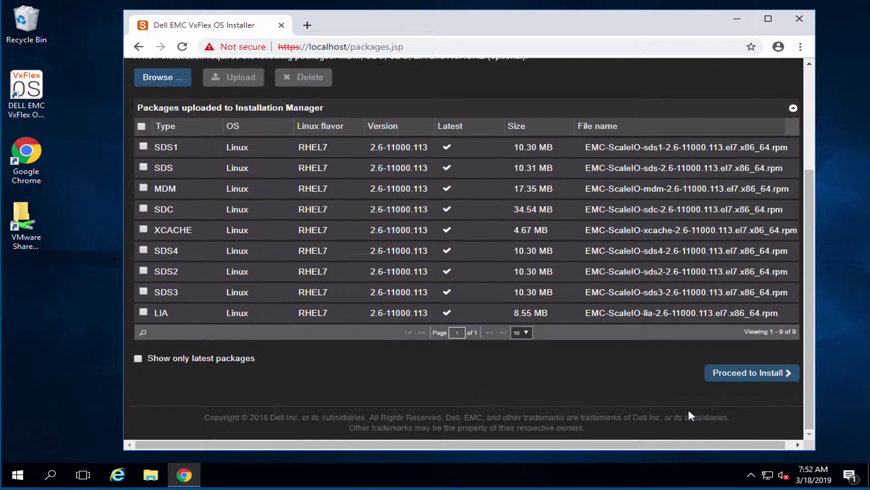
click(747, 374)
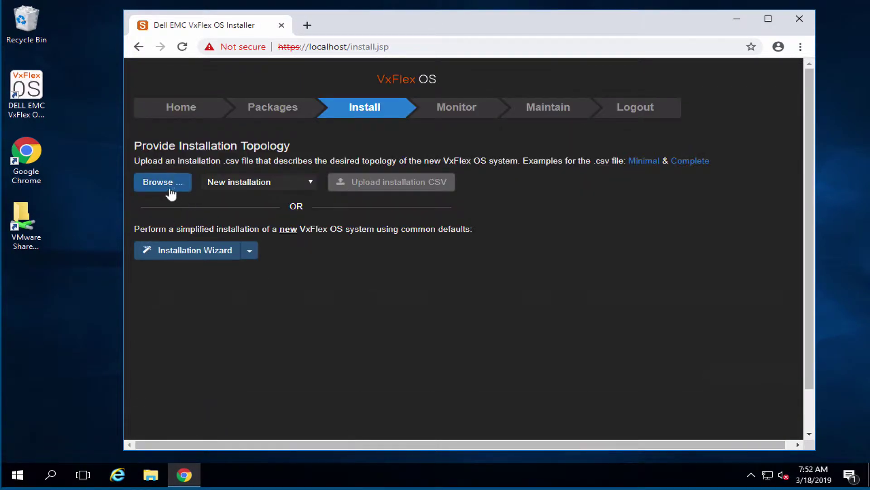
Upload and process the VxFlex_OS_Complete_Config-J3 CSV as the installation topology
click(159, 186)
click(369, 145)
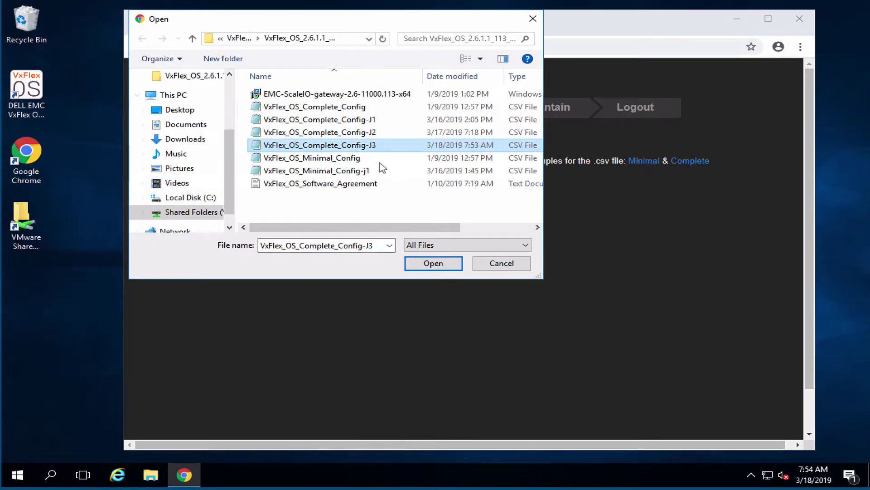
click(439, 263)
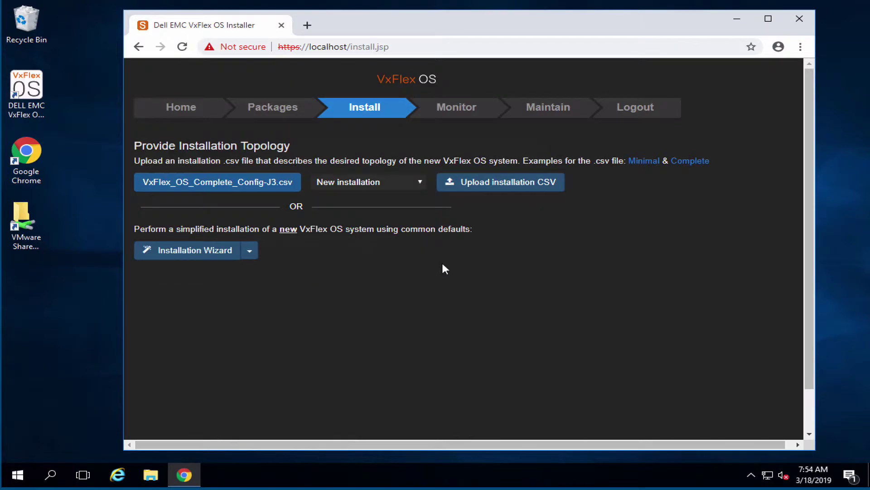
click(498, 183)
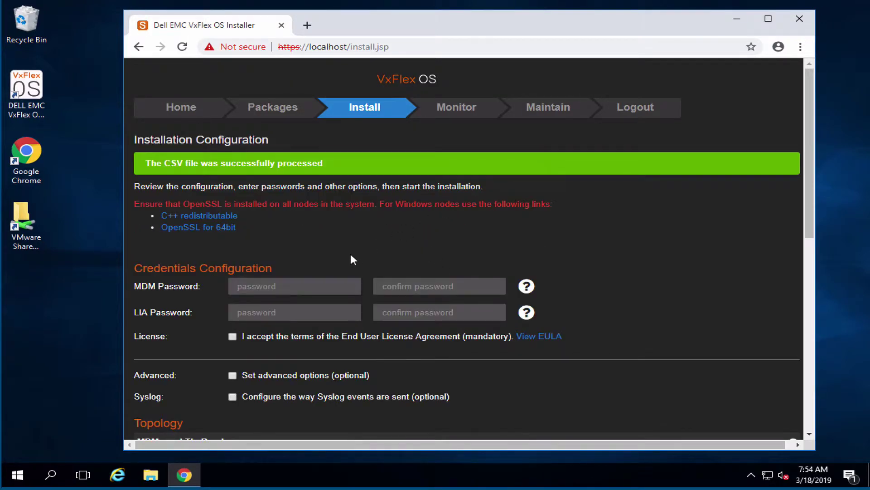
Enter and confirm the LIA password, accept the license agreement, and review the topology list
click(297, 284)
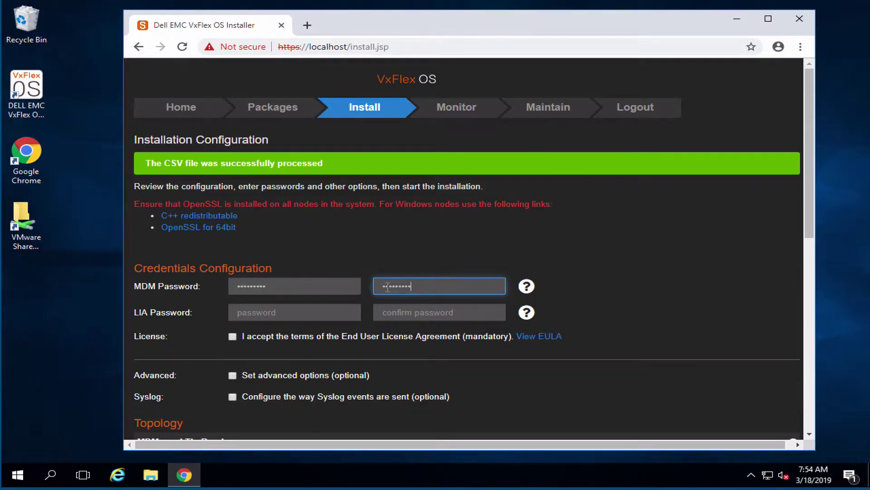
key(Tab)
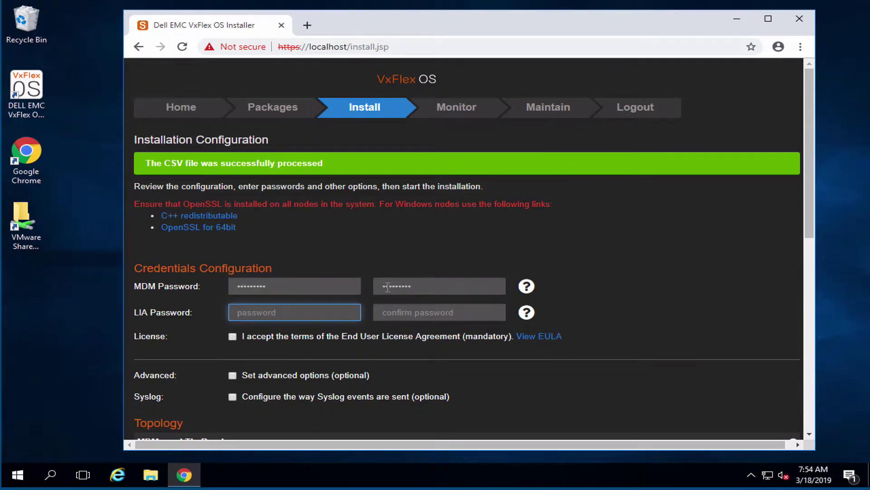
text(Password1)
key(Tab)
text(Password1)
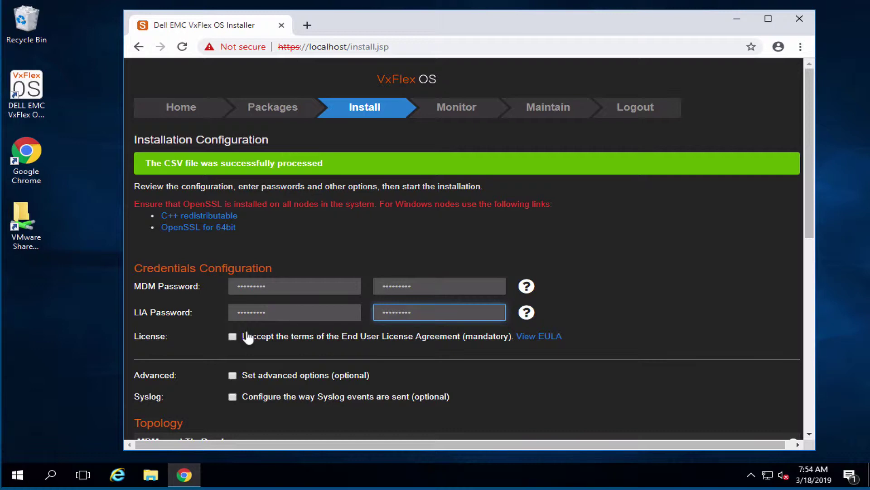
click(233, 336)
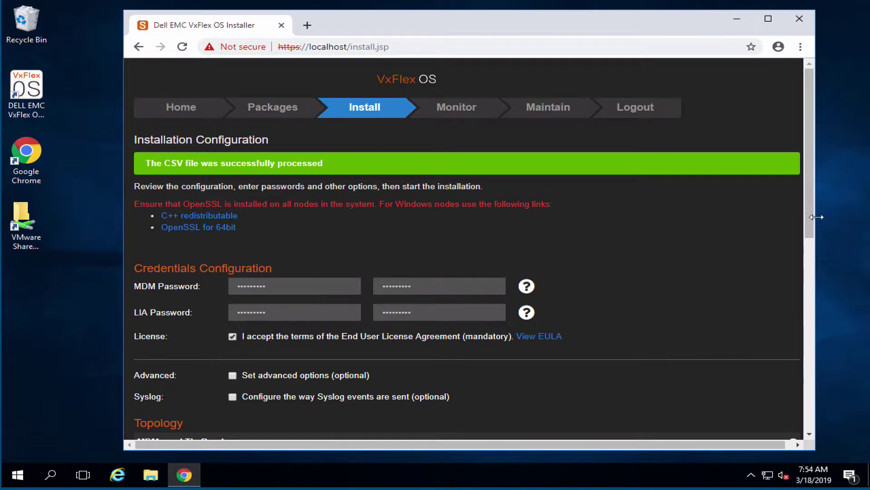
drag(809, 217, 835, 377)
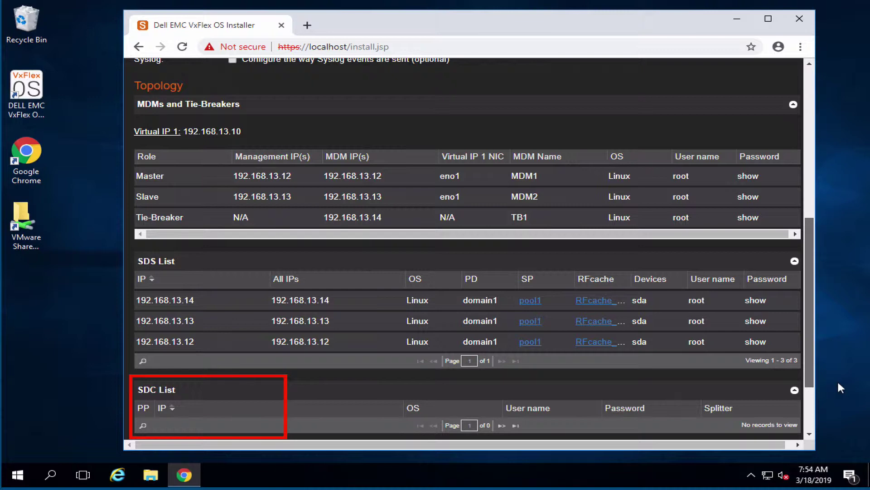
scroll(385, 82, down, 1)
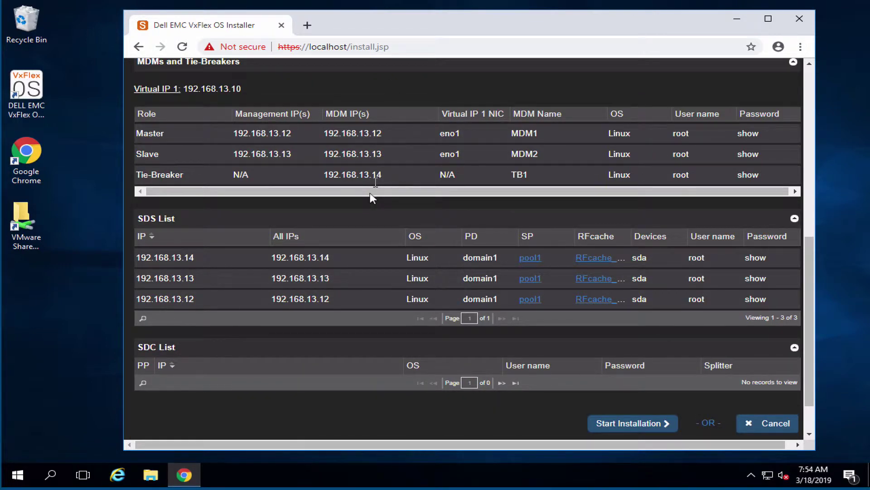
Start the installation, run the upload, install and configure phases, then launch the VxFlex OS GUI
click(632, 423)
click(311, 161)
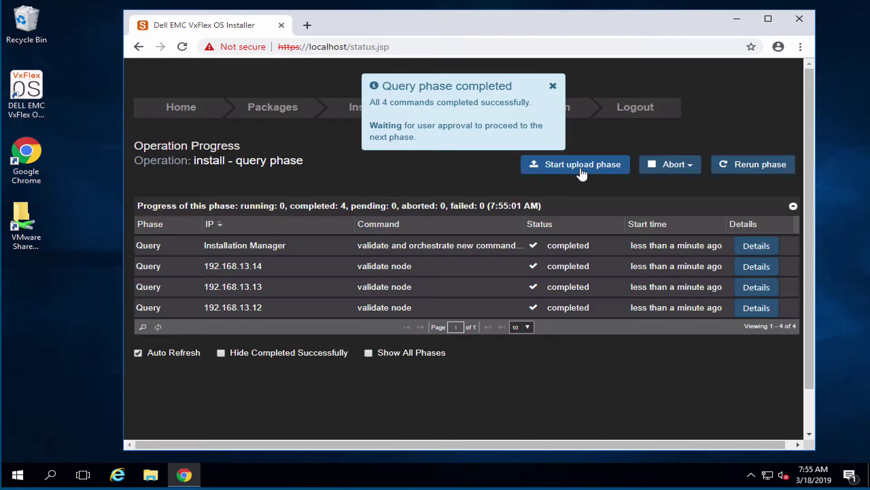
click(581, 166)
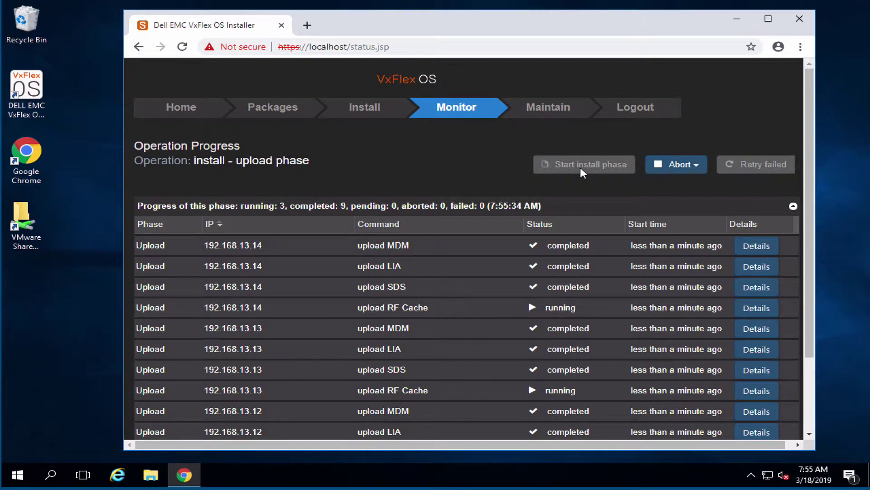
click(580, 169)
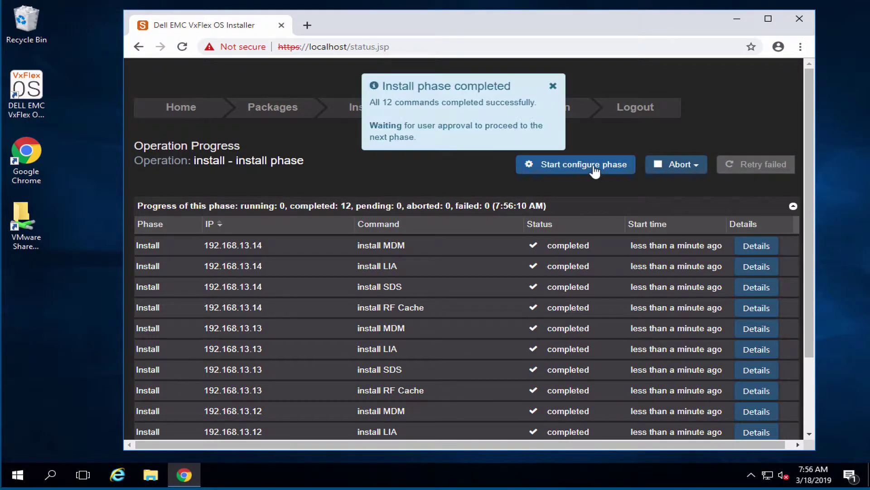
click(593, 165)
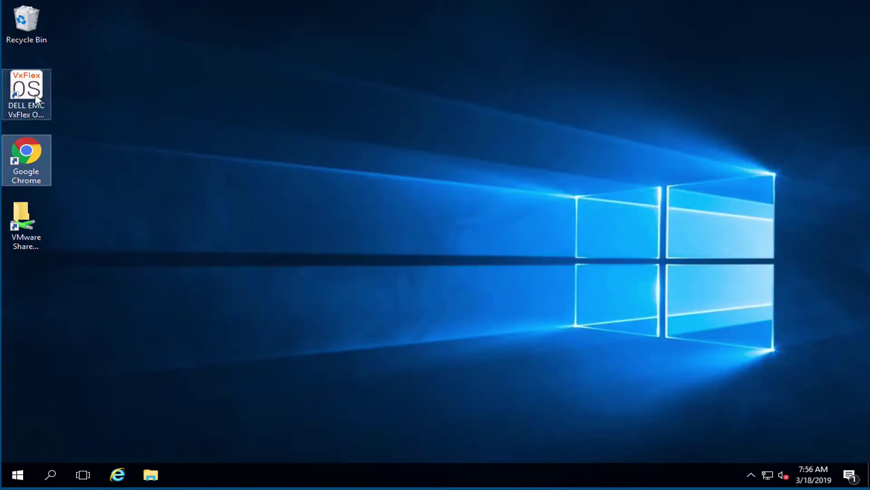
click(35, 94)
double_click(36, 94)
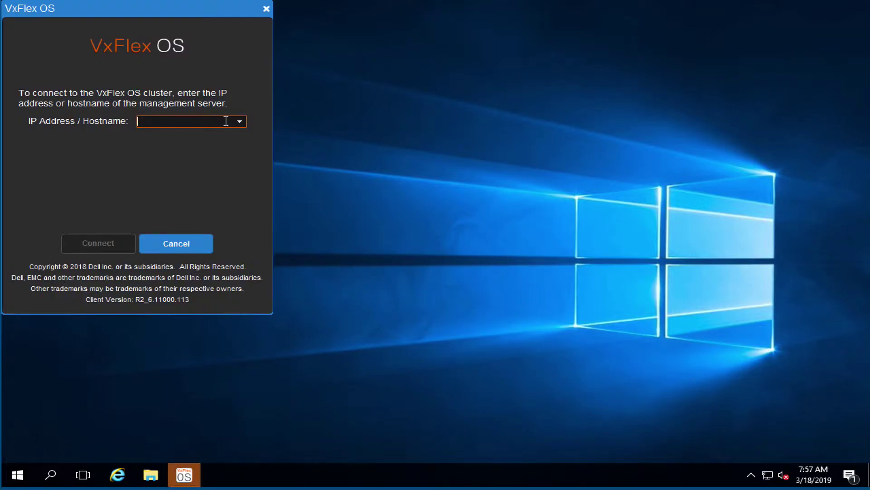
Connect to 192.168.13.10, accept the certificate, log in with the admin password, and show Backend
text(192.168.13.)
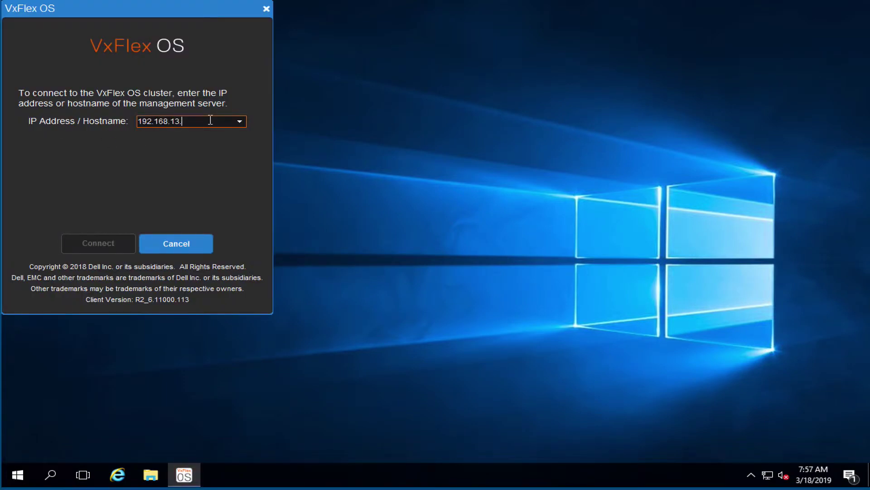
text(10)
click(106, 244)
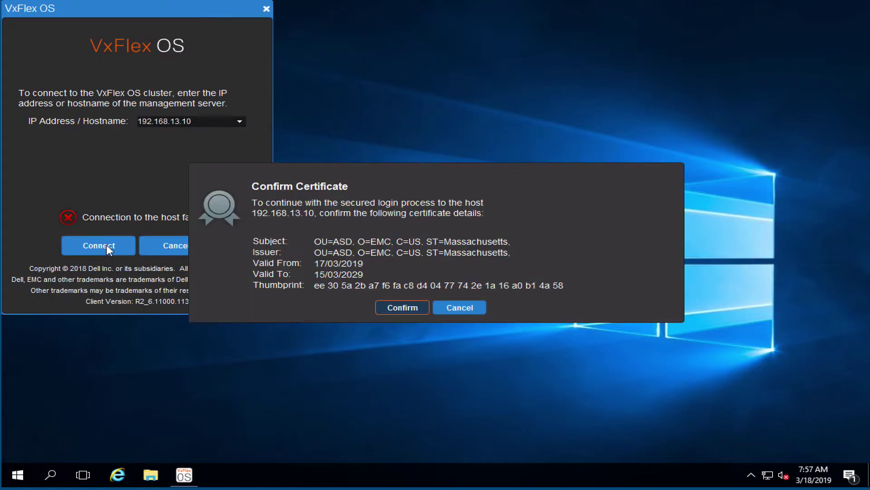
click(397, 307)
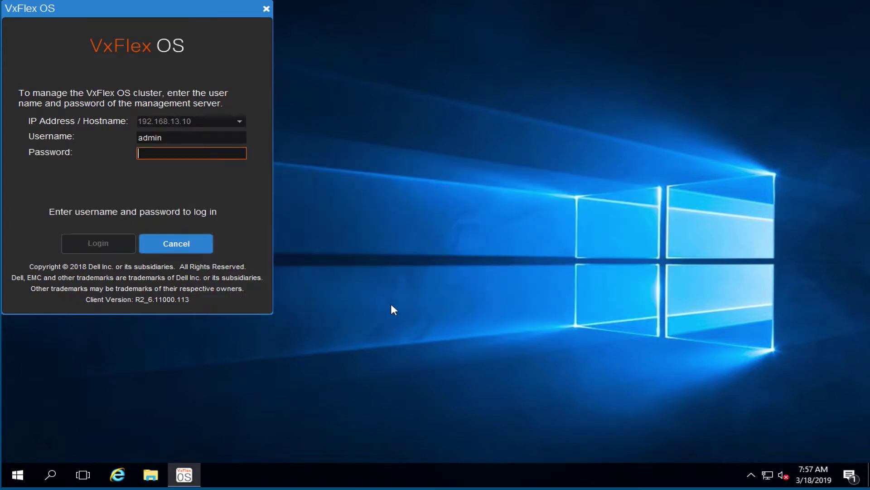
text(Scaleio123)
click(96, 243)
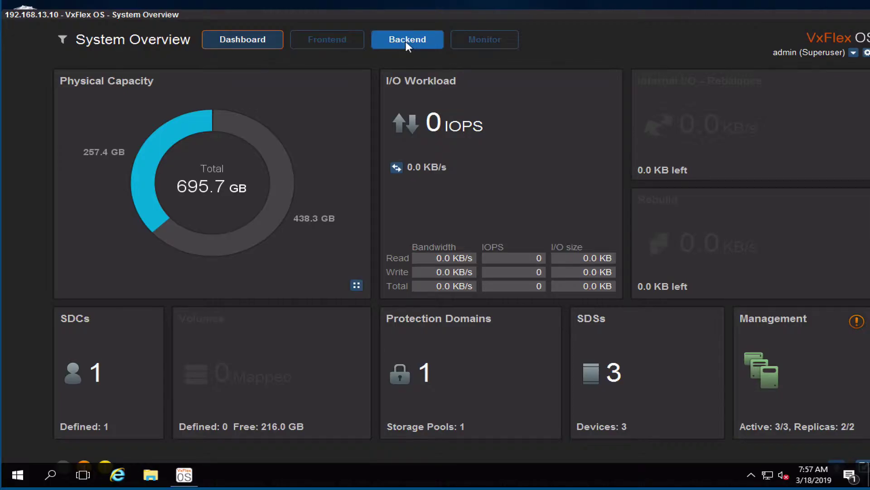
click(406, 42)
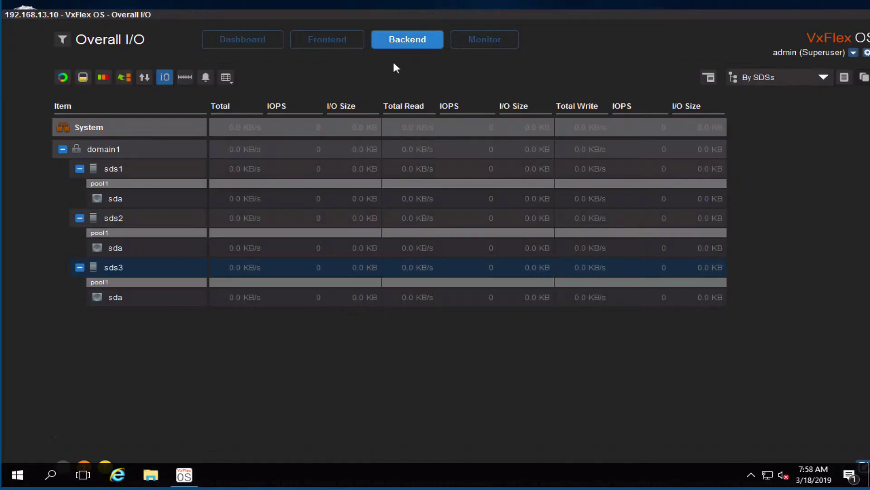
In the Volumes view, add the 32 GB volume linux-vol1 to pool1
mouse_move(328, 42)
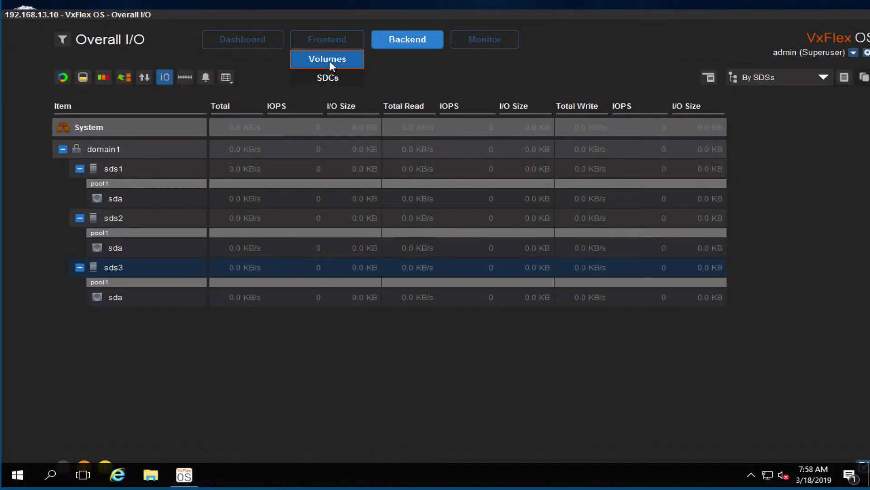
click(330, 60)
click(92, 161)
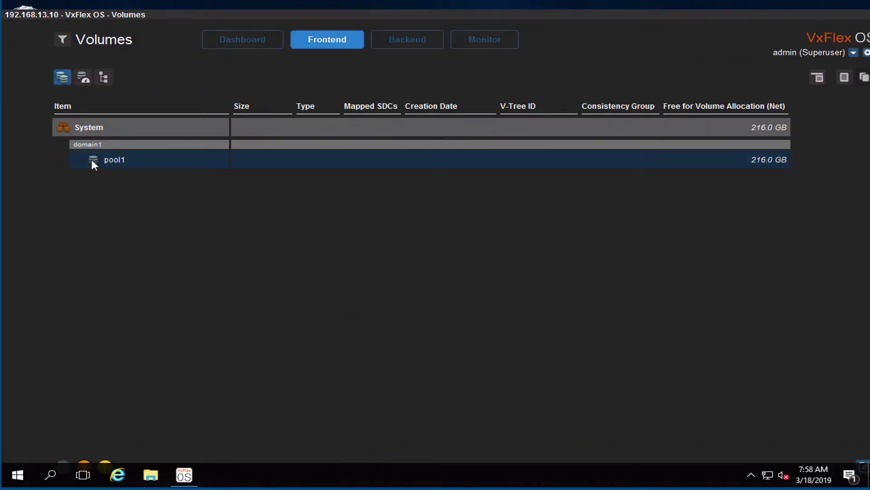
right_click(92, 162)
click(150, 196)
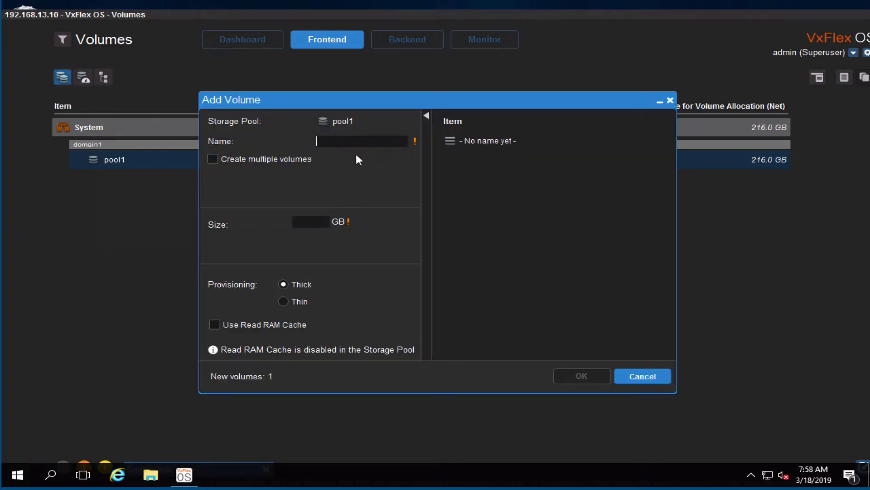
text(linux-vol1)
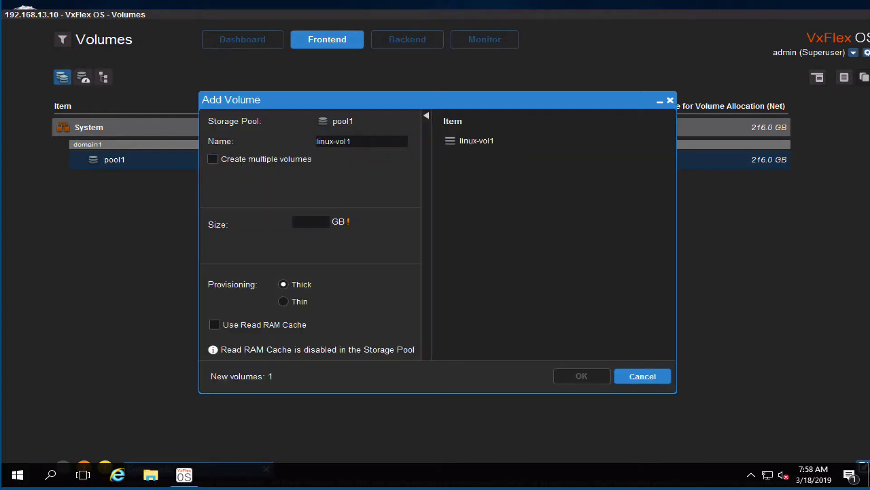
click(320, 224)
text(32)
click(582, 376)
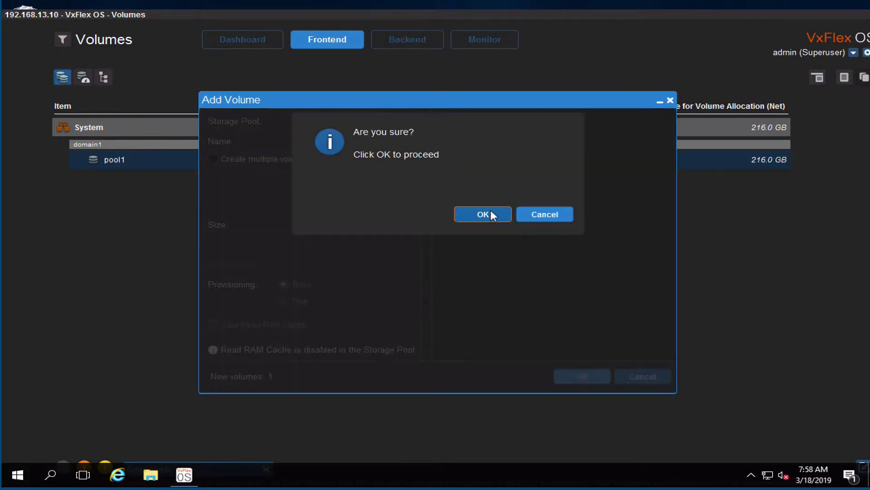
click(492, 215)
Add a second 32 GB volume, windows-vol2, to pool1
right_click(102, 162)
click(158, 200)
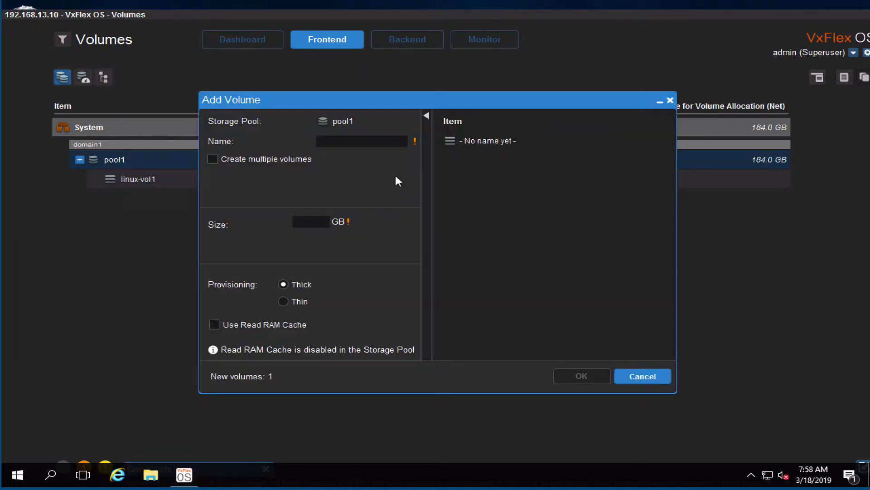
text(windows-vol2)
click(316, 221)
text(32)
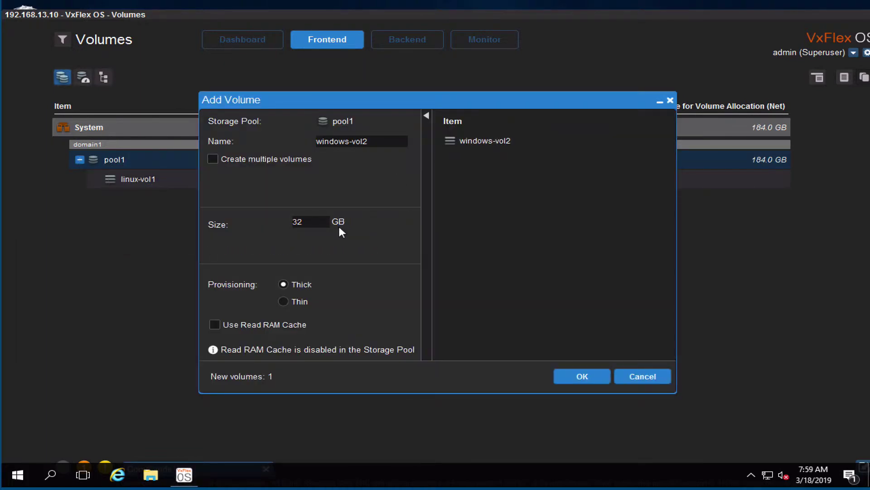
click(582, 376)
click(641, 376)
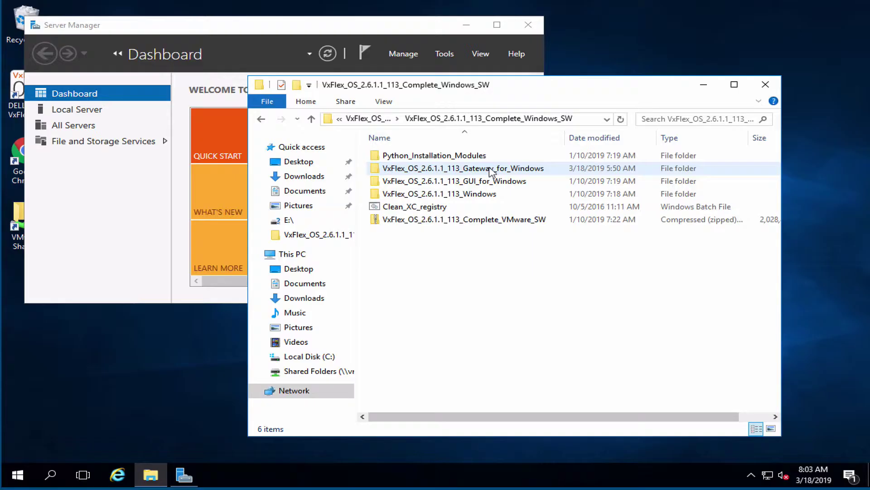
Install the EMC-ScaleIO-sdc package from the VxFlex_OS_2.6.1.1_113_Windows folder, accepting its license
double_click(491, 195)
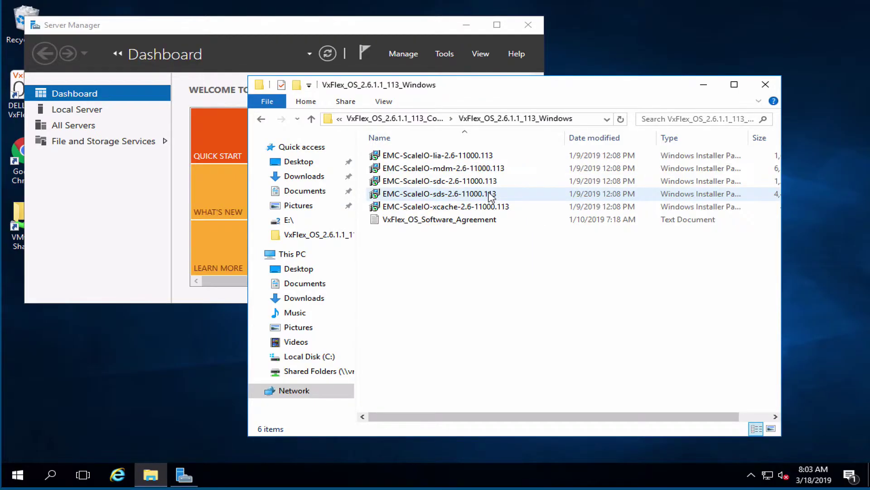
double_click(464, 181)
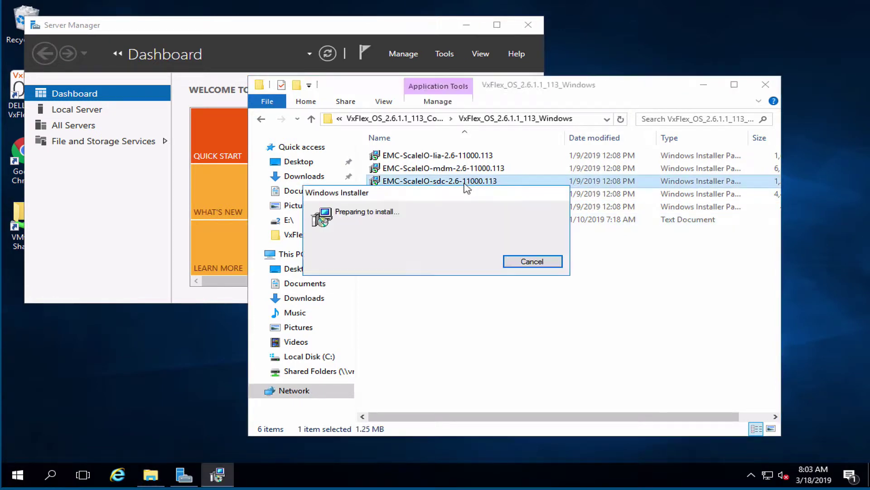
click(392, 303)
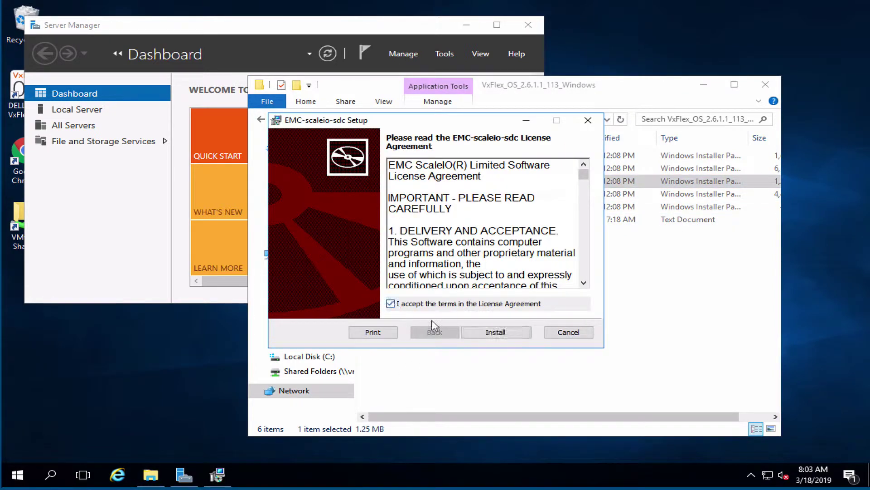
click(500, 332)
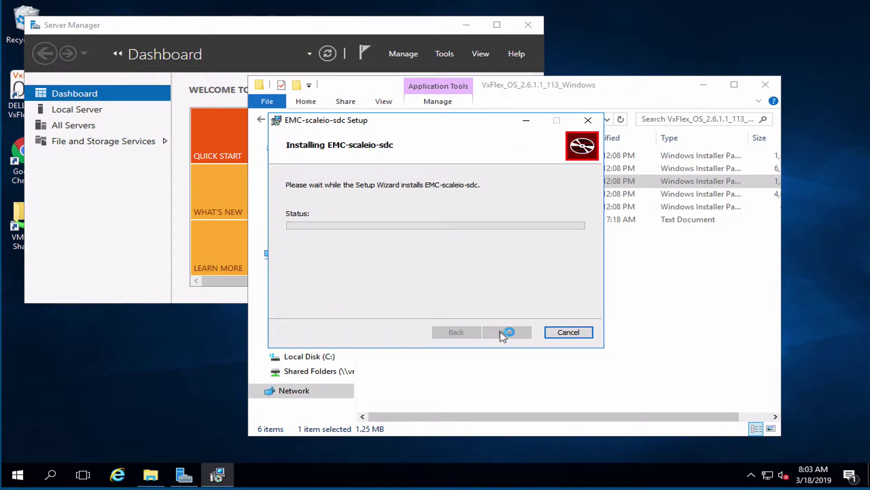
click(504, 334)
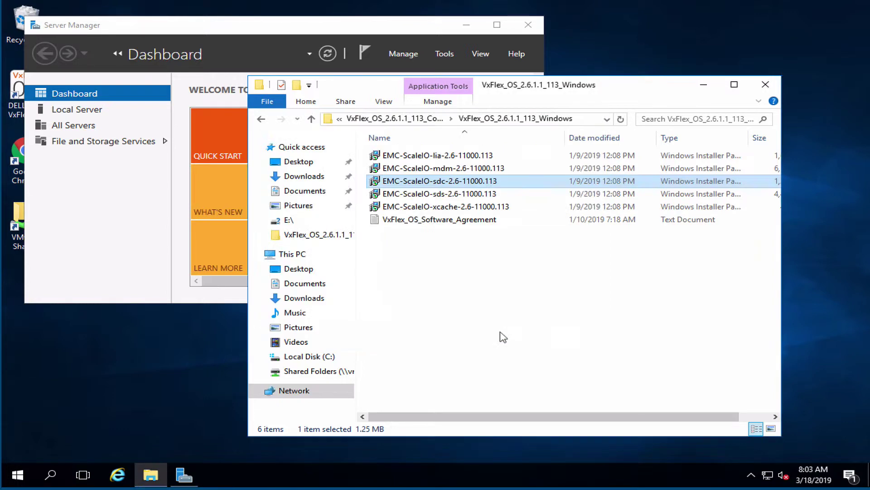
click(51, 475)
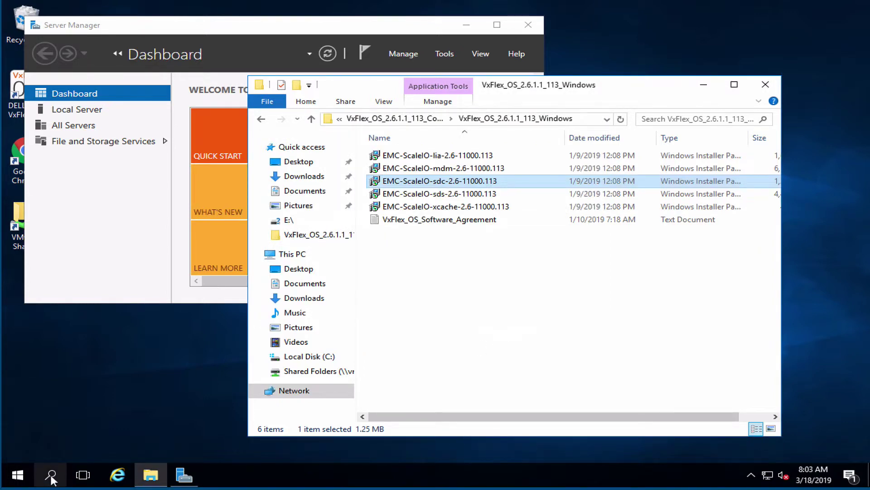
In Command Prompt, run drv_cfg.exe --add_mdm --ip 192.168.13.10 to register the SDC
text(c)
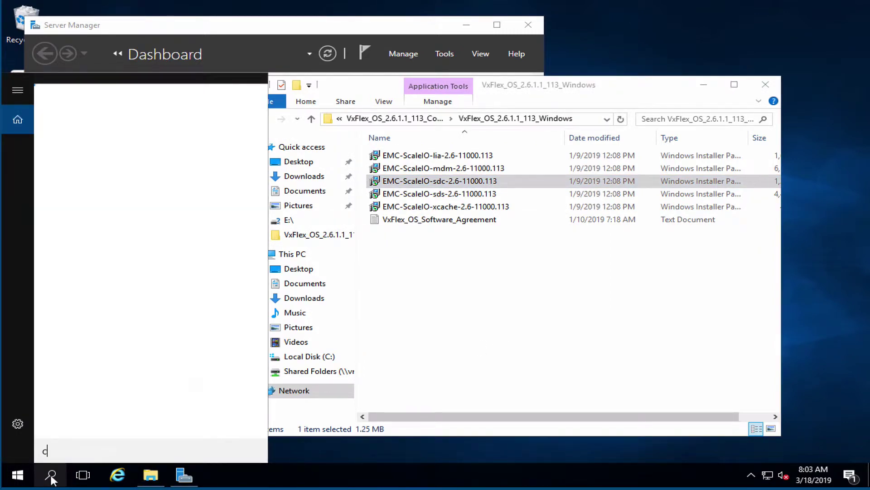
text(md)
key(Return)
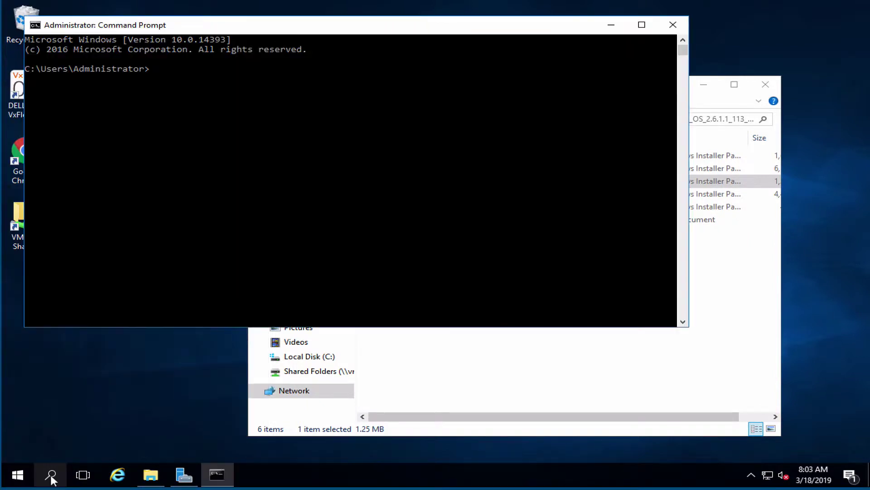
click(192, 66)
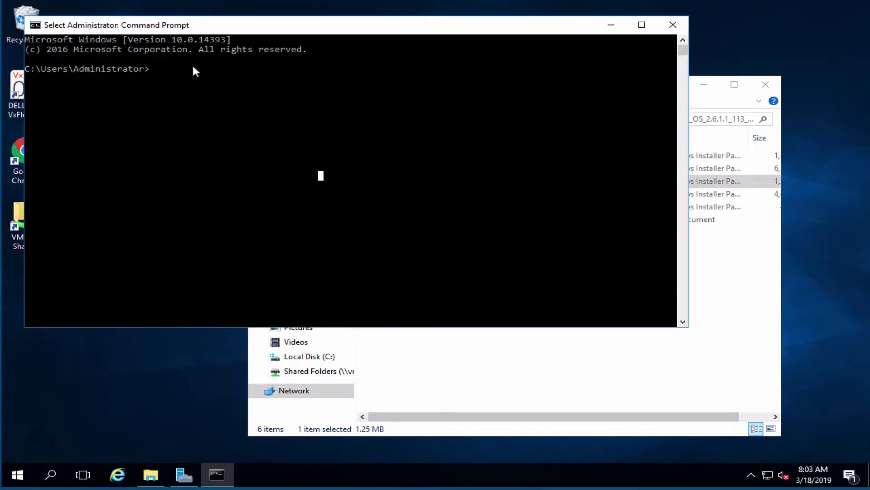
click(151, 69)
right_click(284, 117)
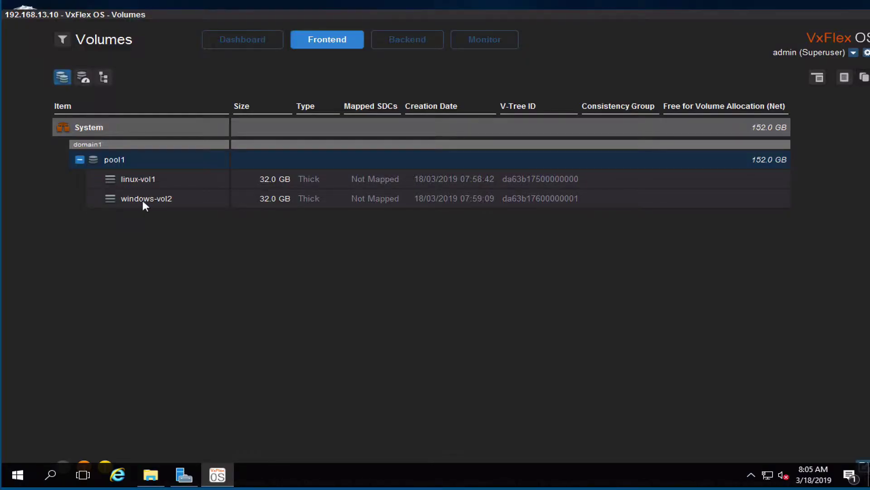
click(145, 202)
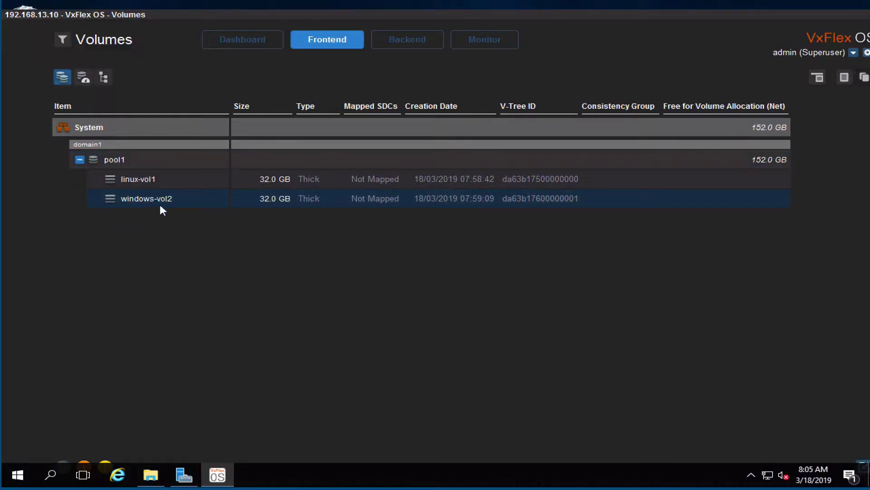
Map windows-vol2 to node 192.168.120.32, then switch to Disk Management on the Windows host
right_click(160, 206)
click(202, 234)
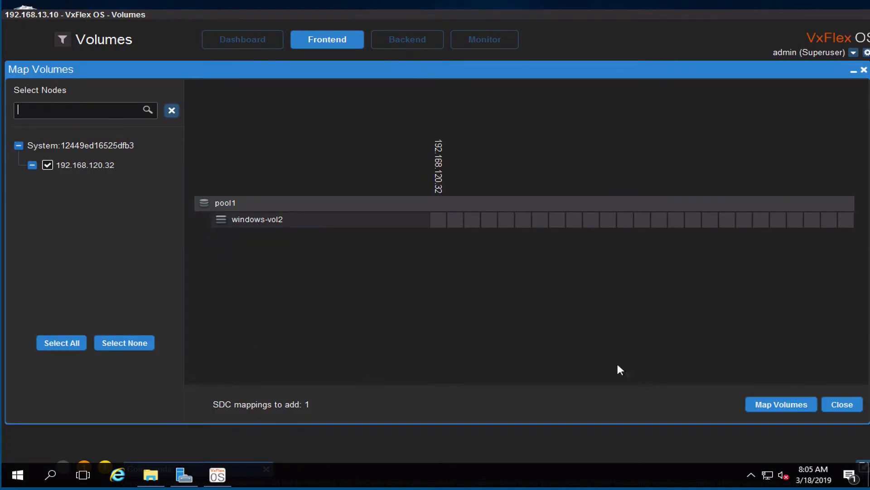
click(777, 405)
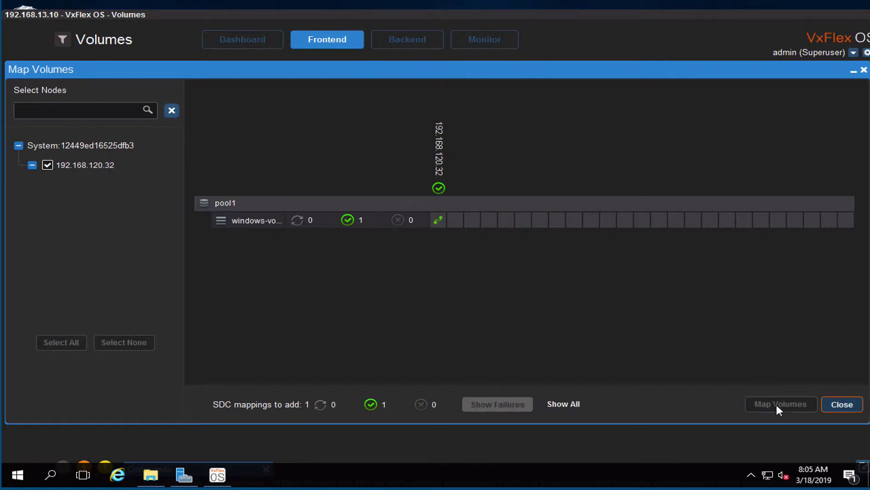
click(841, 405)
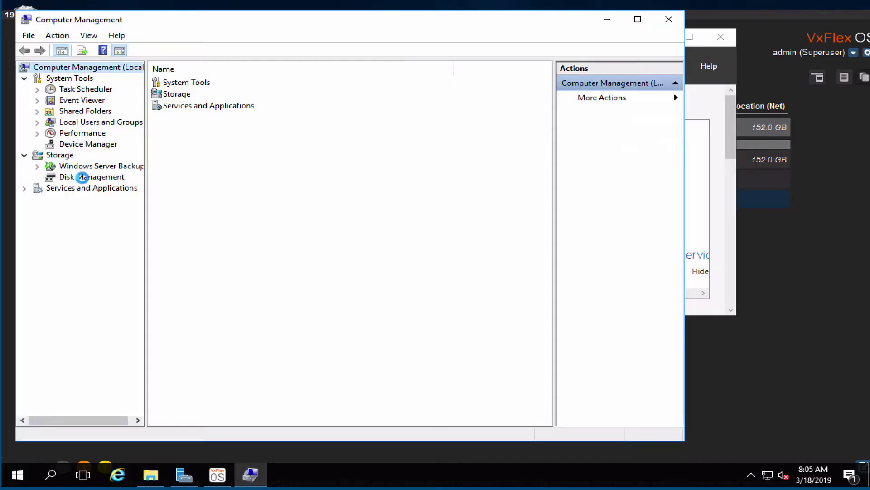
click(84, 177)
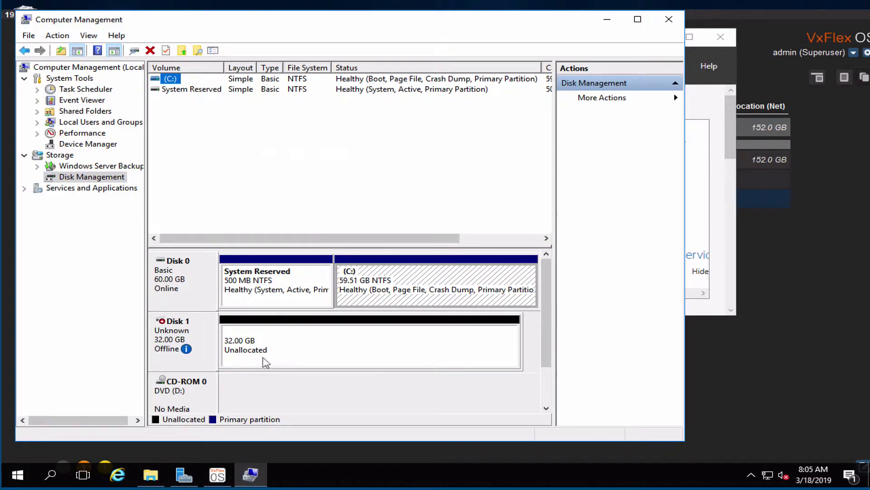
Bring Disk 1 online and initialize it as MBR
right_click(170, 336)
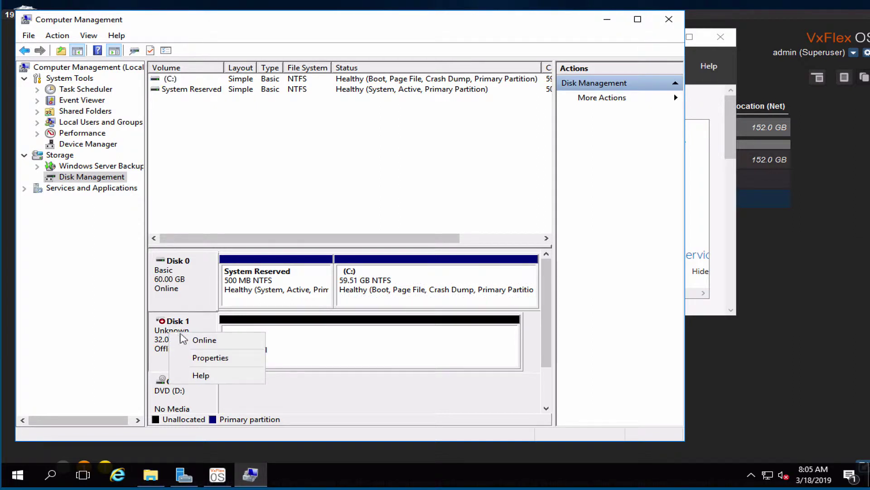
click(200, 337)
right_click(175, 341)
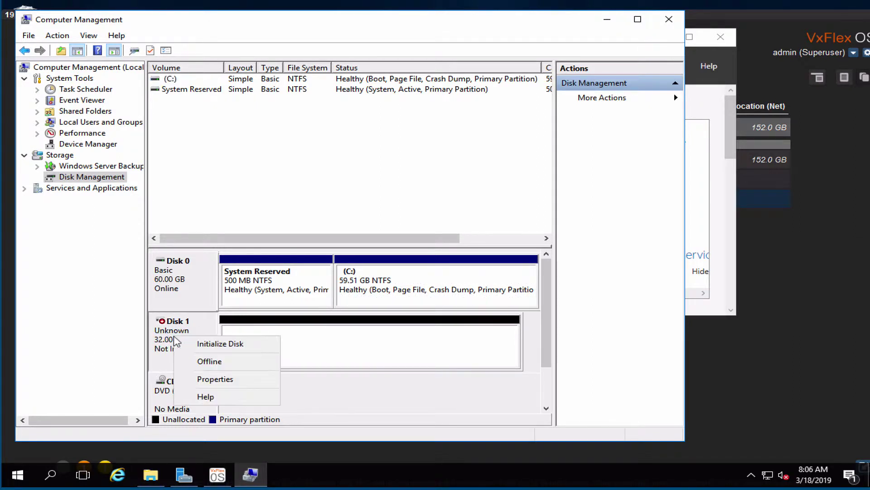
click(220, 344)
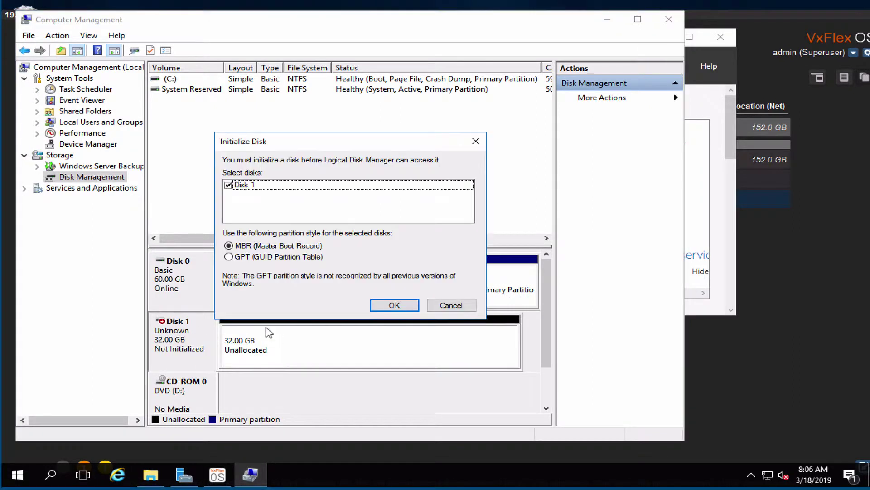
click(394, 305)
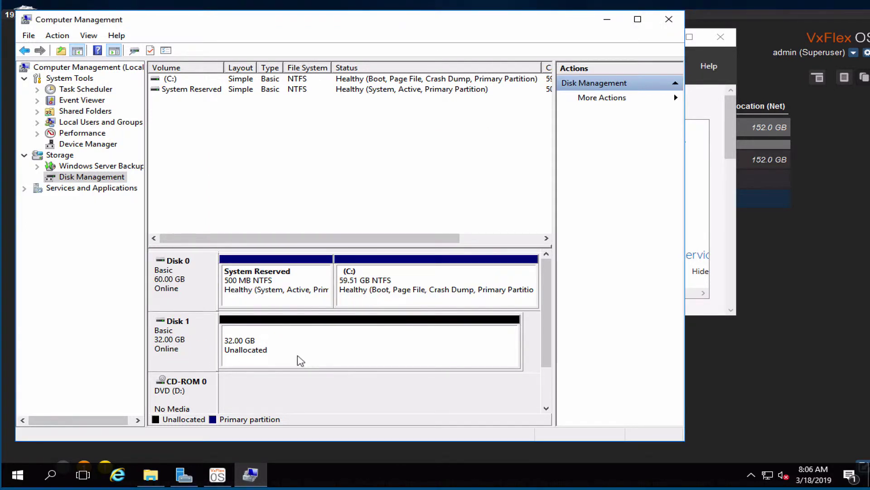
Create a 32765 MB NTFS simple volume with drive letter E on Disk 1
right_click(326, 361)
click(339, 363)
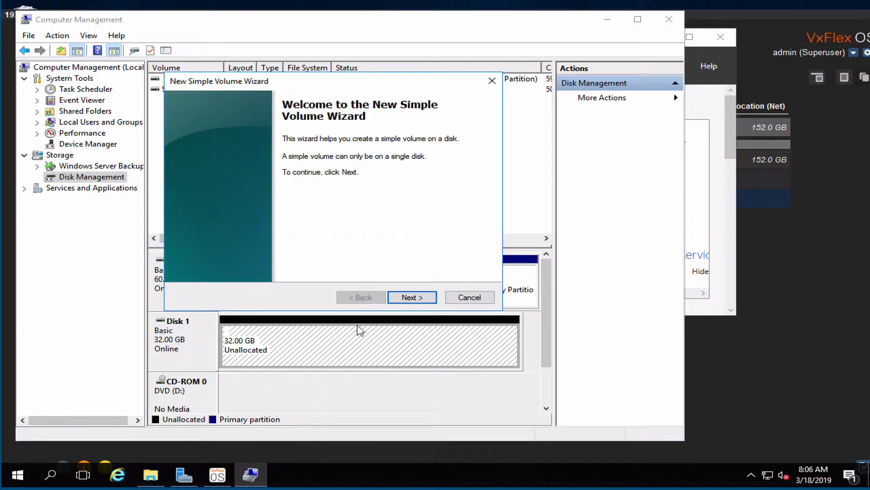
click(411, 297)
click(411, 297)
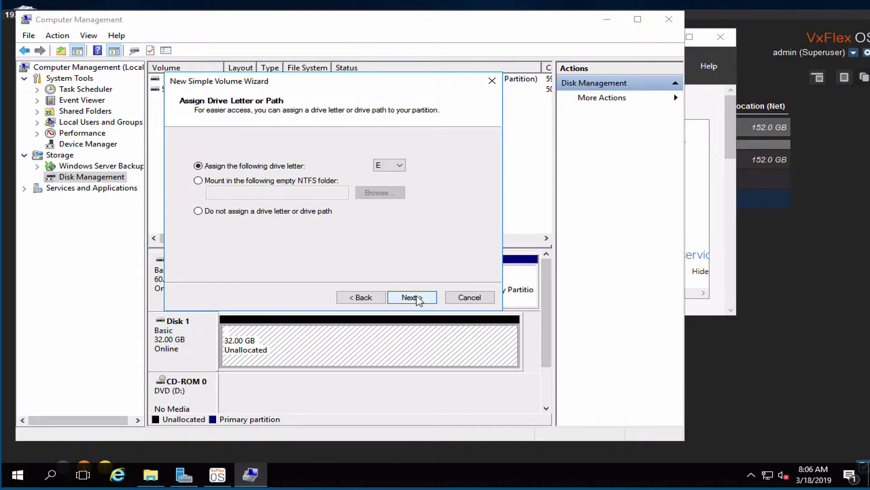
click(412, 297)
click(411, 297)
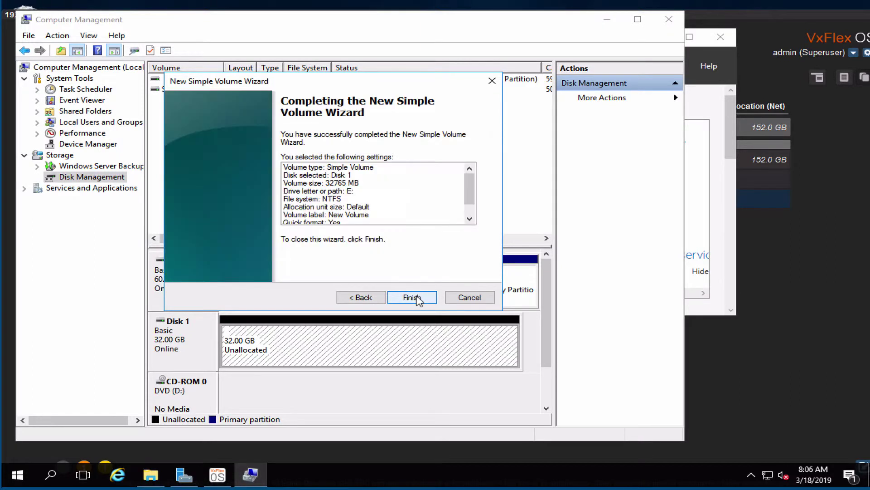
click(412, 298)
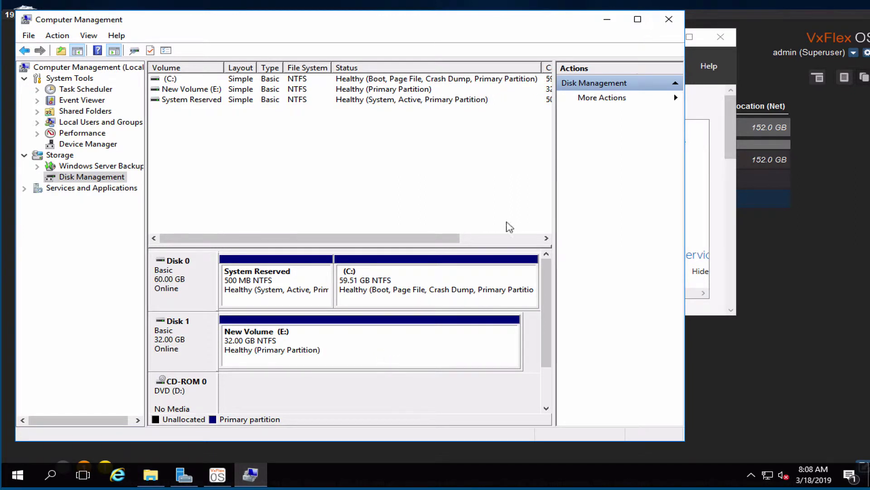
Check the hardware properties of New Volume (E:) to confirm it is an EMC ScaleIO disk
click(669, 19)
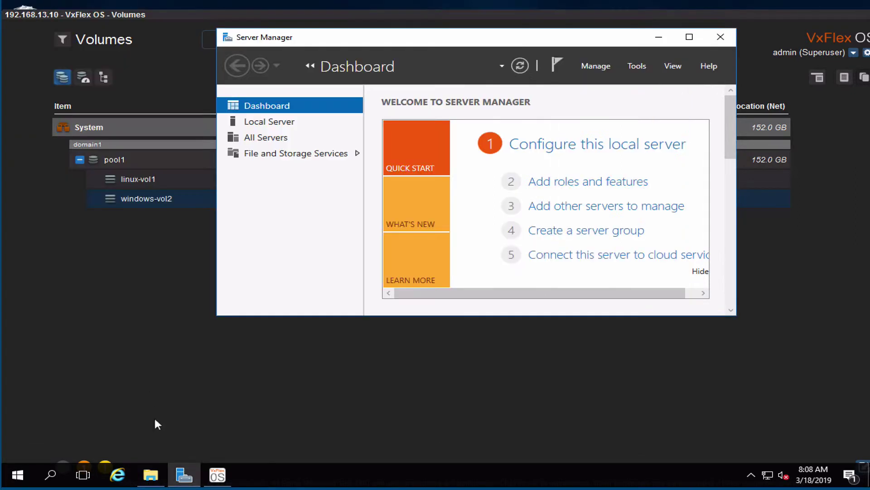
click(150, 475)
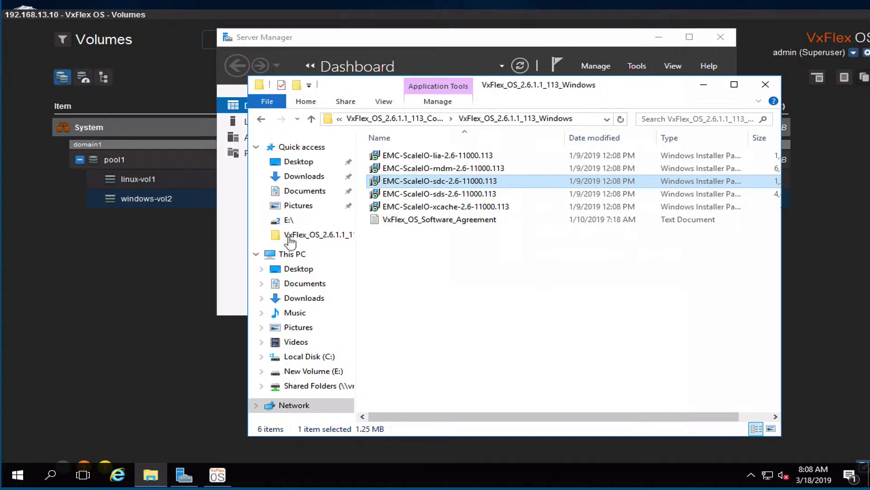
click(291, 257)
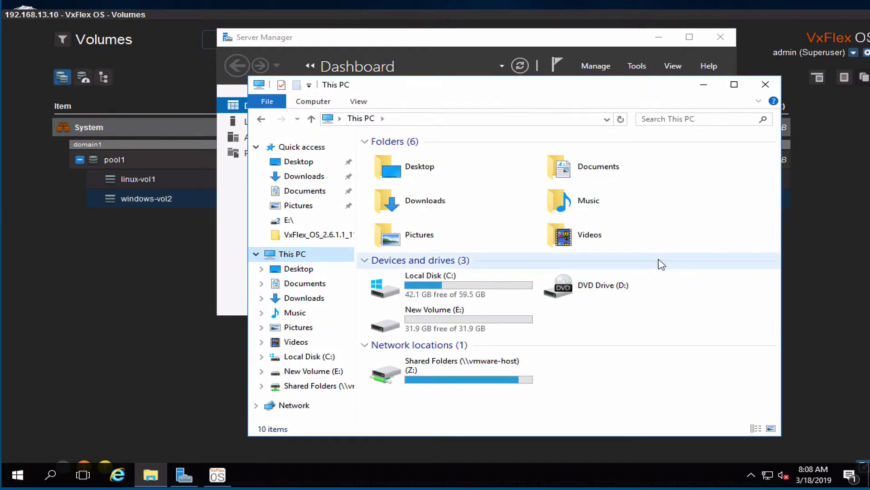
click(392, 327)
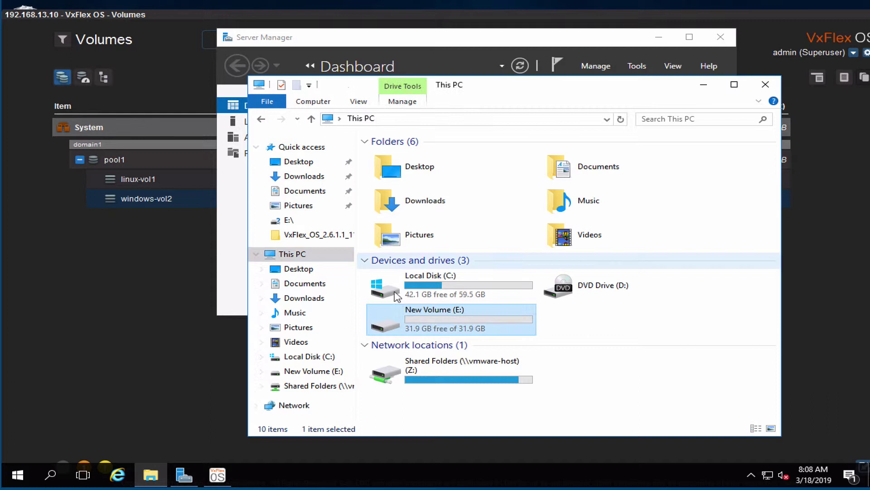
right_click(389, 328)
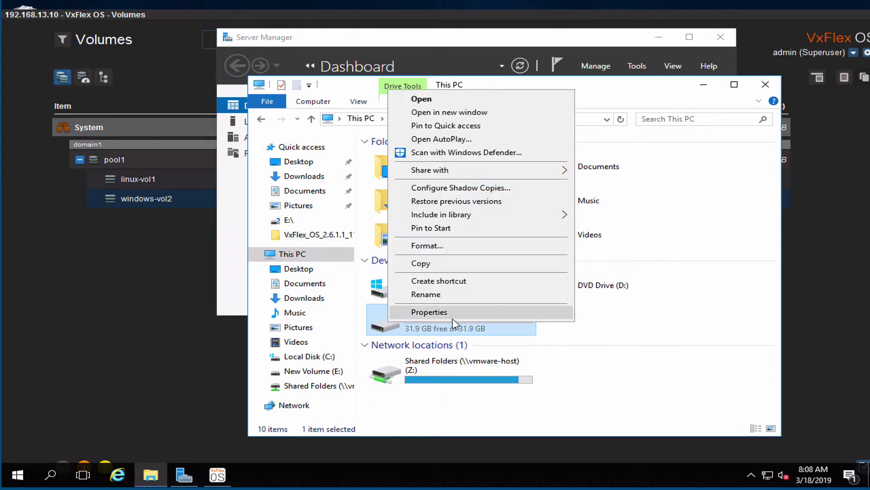
click(454, 315)
click(475, 168)
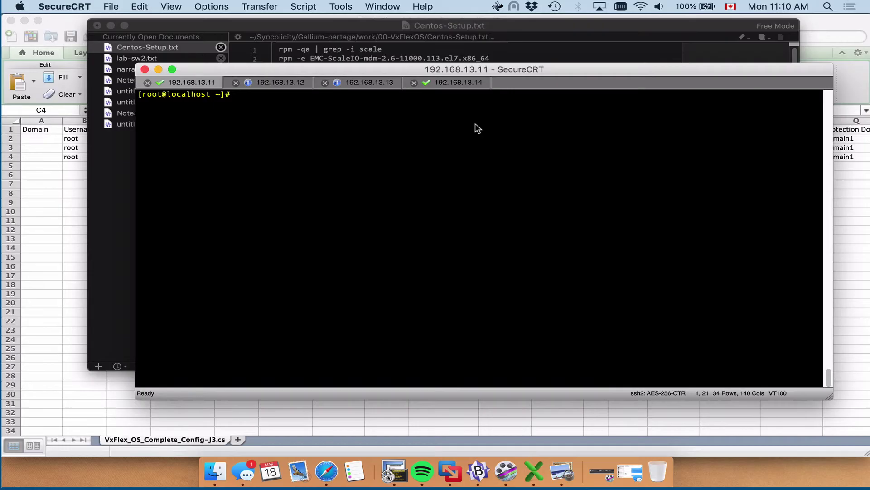
On the Linux host, install the SDC rpm with rpm -Uvh and add MDM 192.168.13.10 with drv_cfg
key(Return)
text(rpm -Uvh EMC-ScaleIO-sdc-2.6-11000.113.el7.x86_64.rpm)
key(Return)
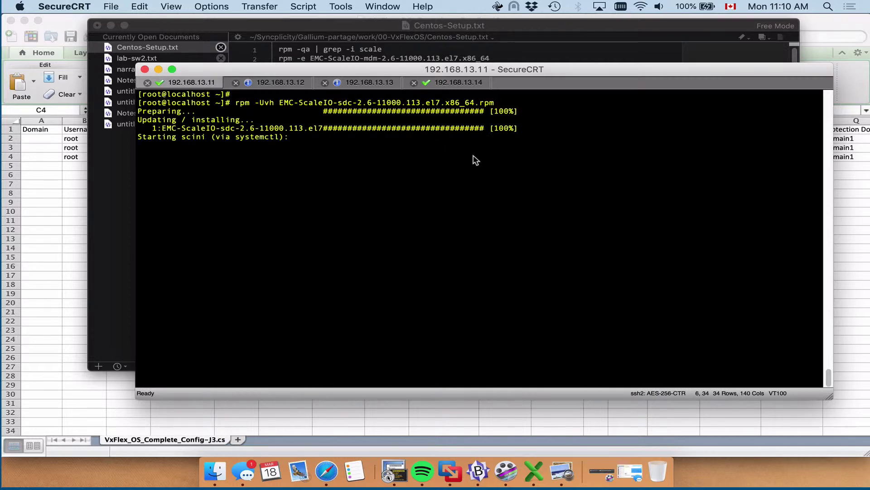
text(/opt/emc/scaleio/sdc/bin/drv_cfg --add_mdm --ip 192.168.13.10)
key(Return)
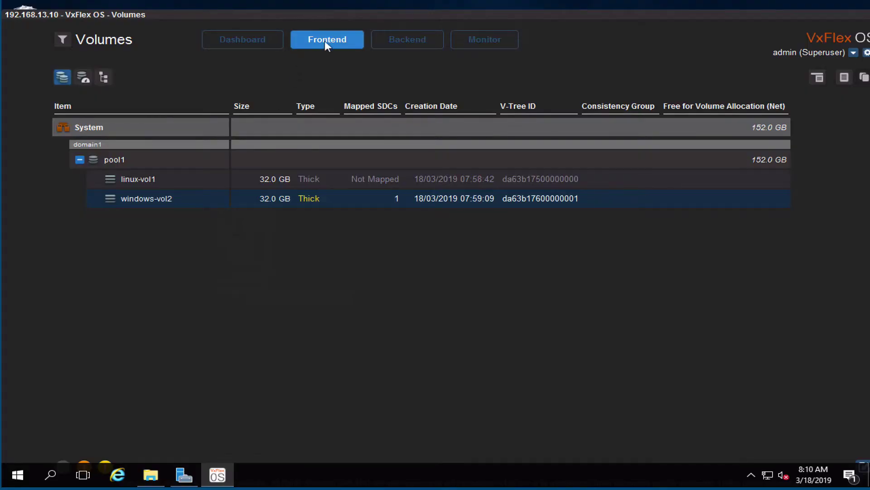
Review the frontend SDCs table, then return to the Volumes table
click(324, 40)
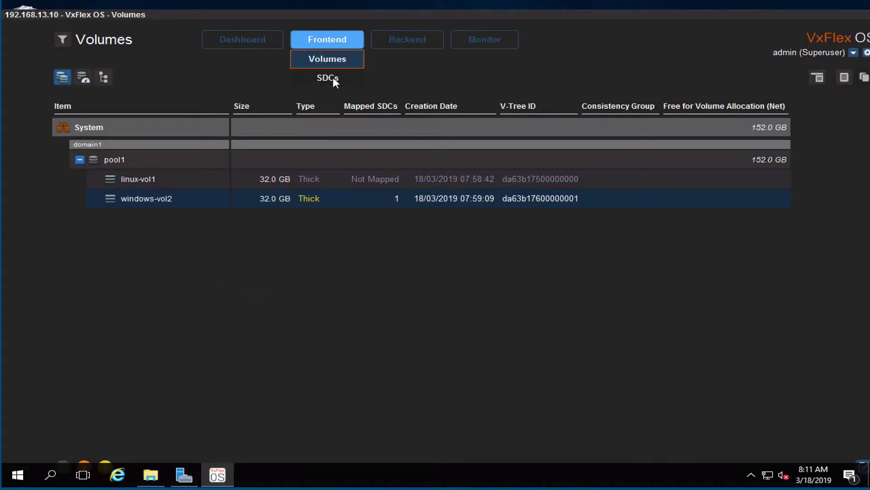
click(328, 78)
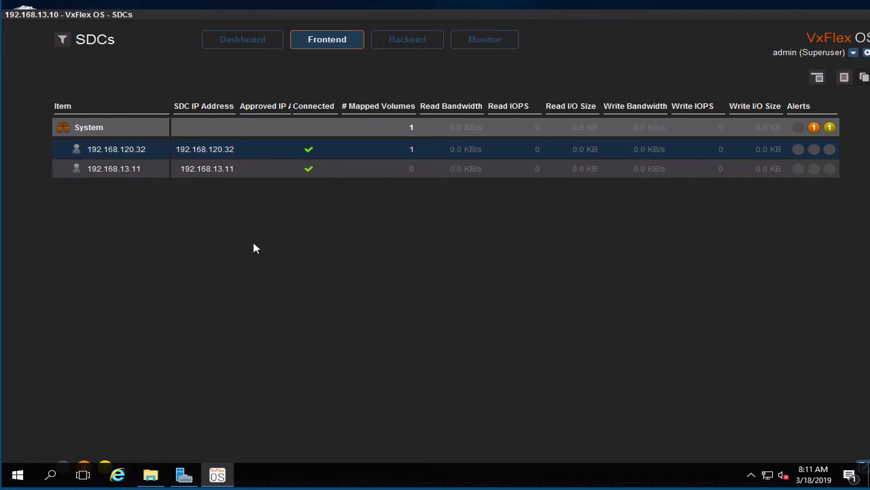
click(326, 42)
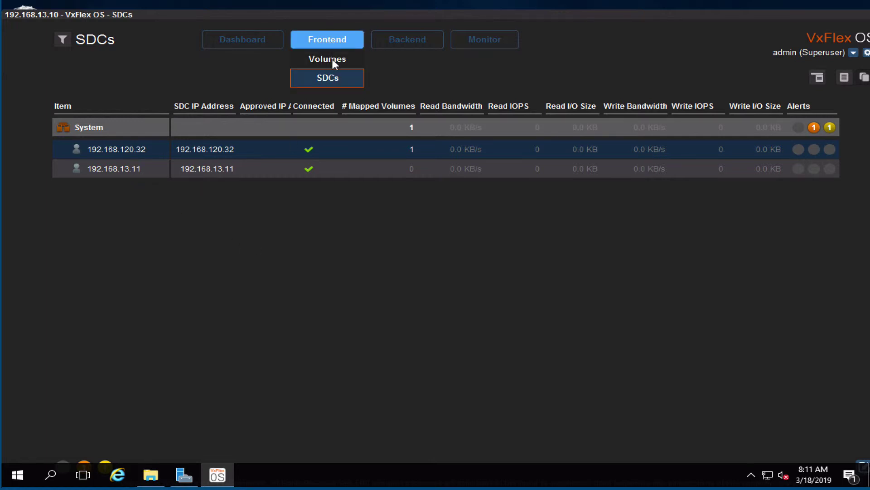
click(330, 59)
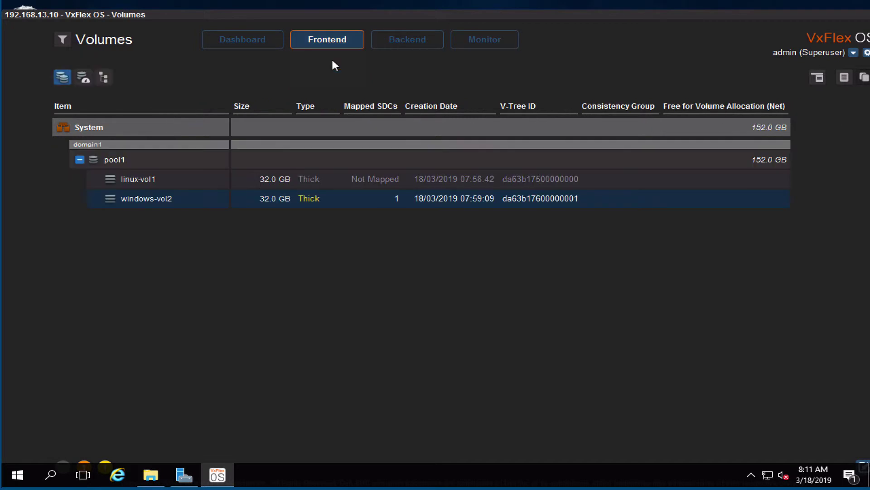
Map linux-vol1 only to SDC 192.168.13.11, leaving out 192.168.120.32, and list block devices
click(135, 179)
right_click(139, 179)
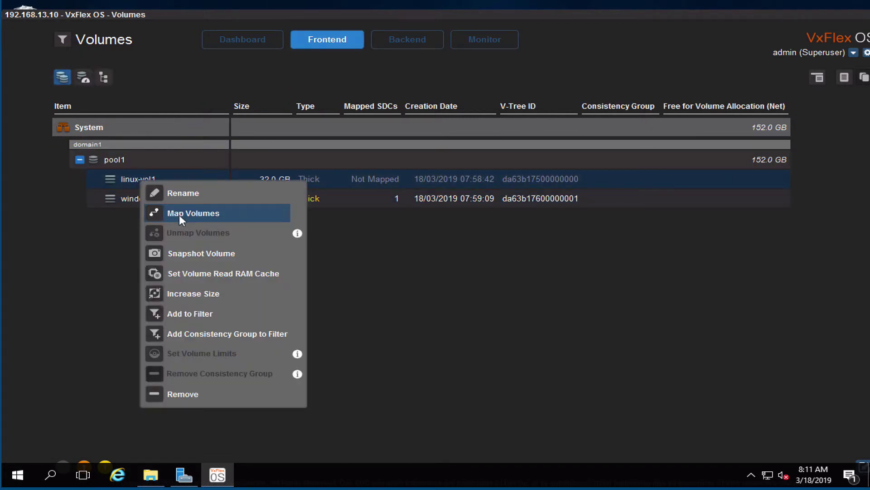
click(180, 219)
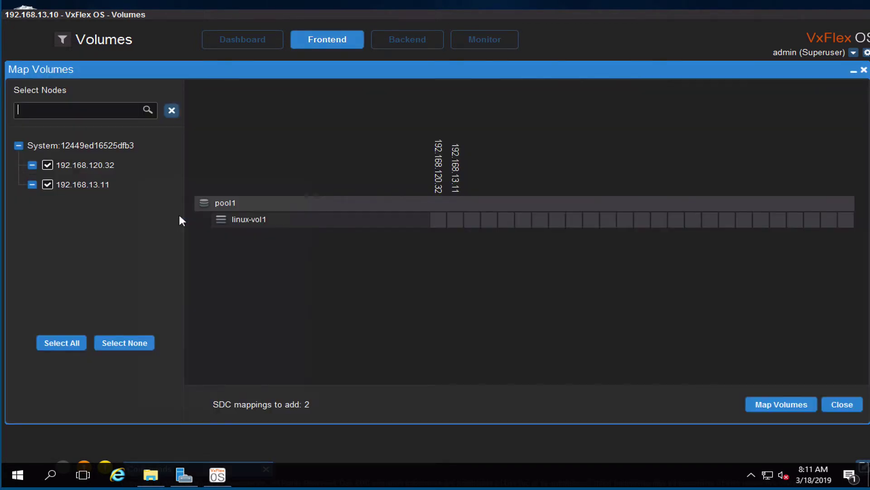
click(48, 165)
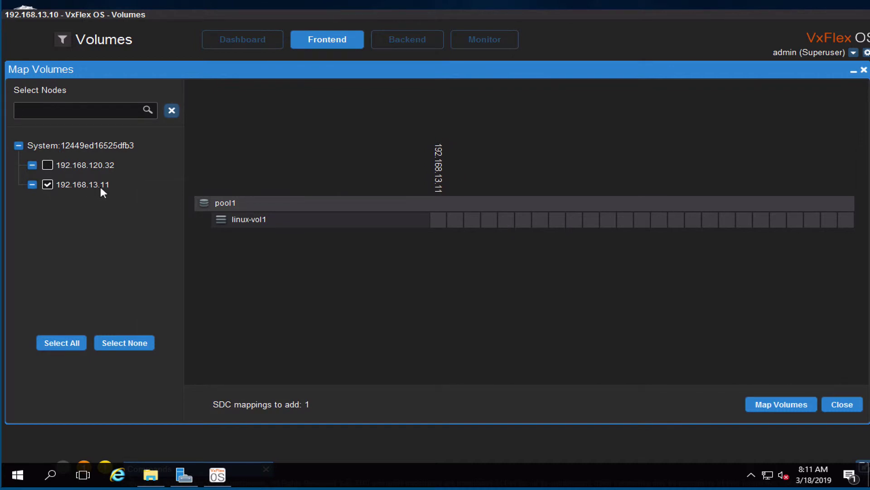
click(782, 402)
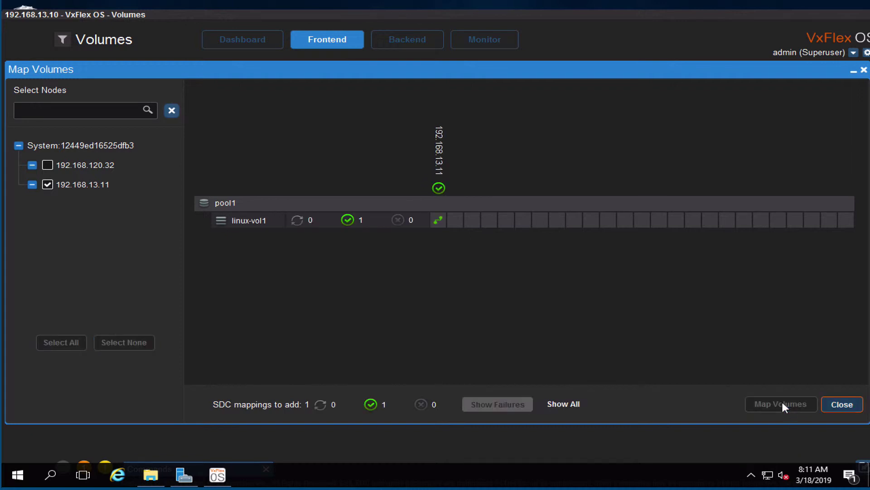
click(849, 405)
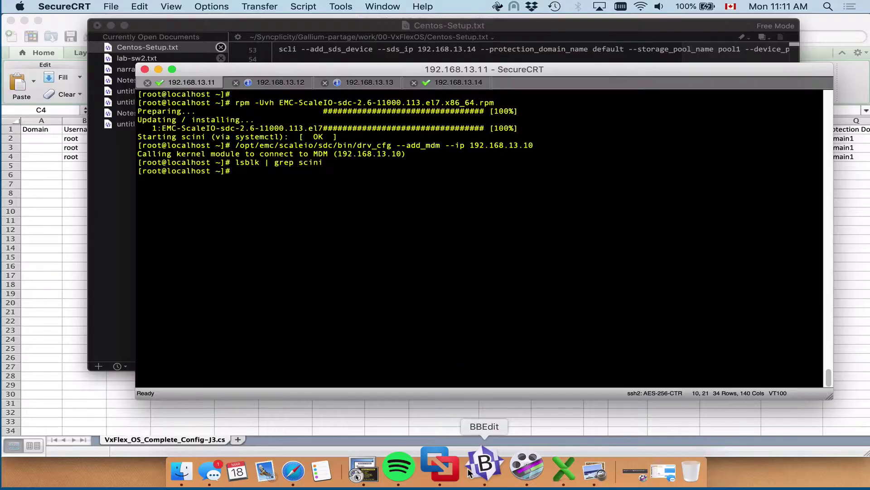
key(Return)
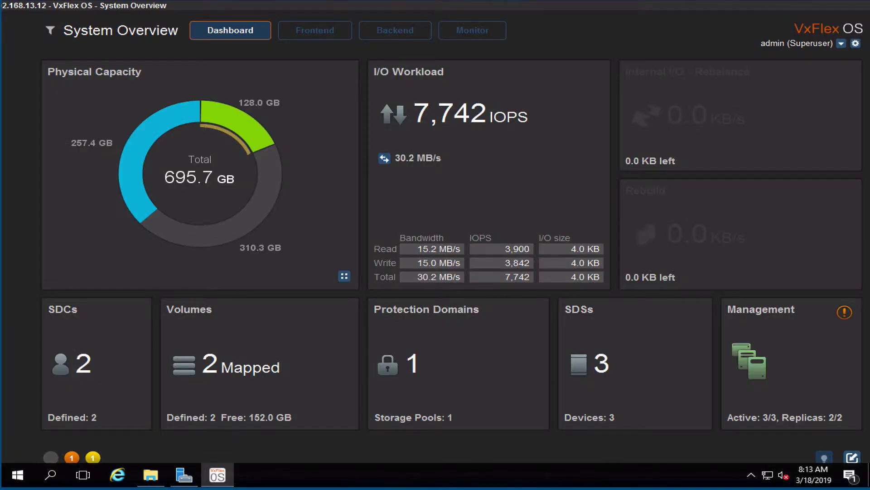
Toggle the dashboard's I/O Workload figure between MB/s and IOPS
click(383, 159)
click(383, 158)
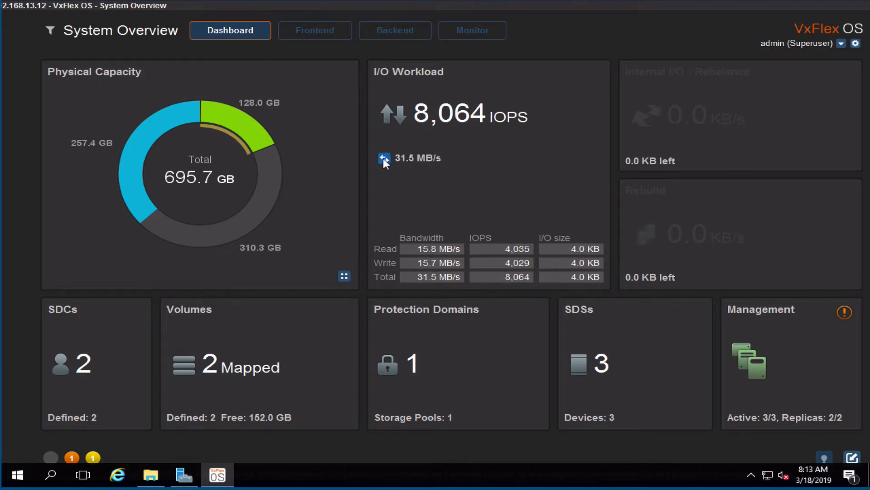
click(323, 32)
Cap linux-vol1 at 100 MB/s and 1000 IOPS for SDC 192.168.13.11
click(315, 50)
right_click(103, 168)
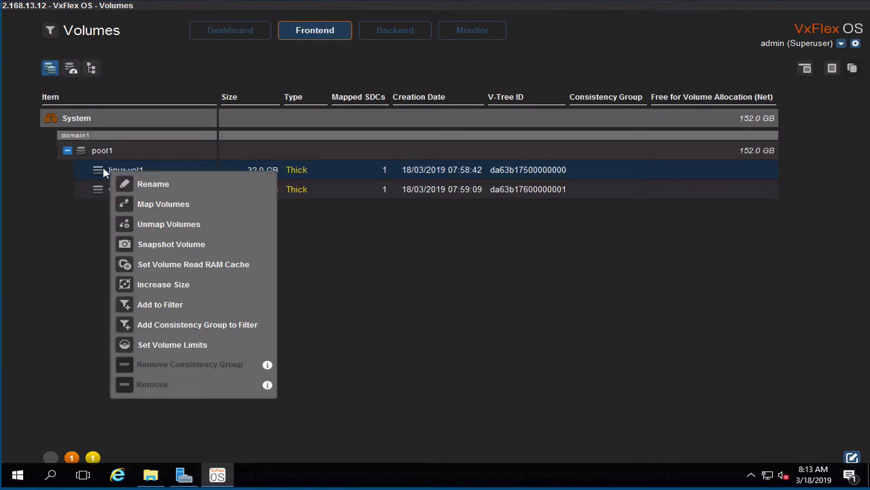
click(155, 344)
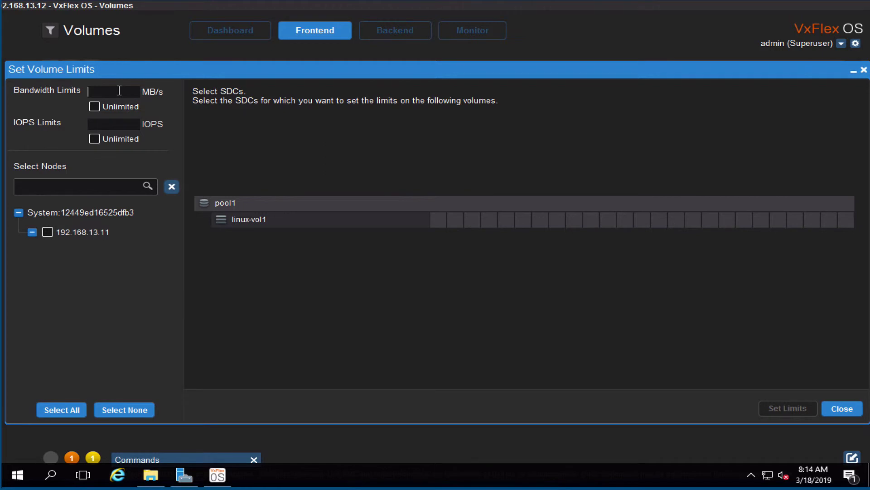
text(100)
key(Tab)
text(1000)
click(56, 233)
click(787, 408)
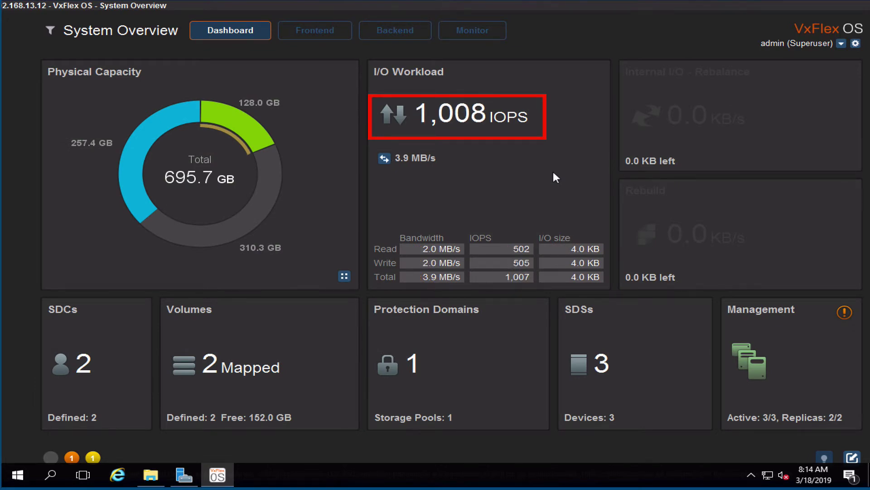
click(304, 32)
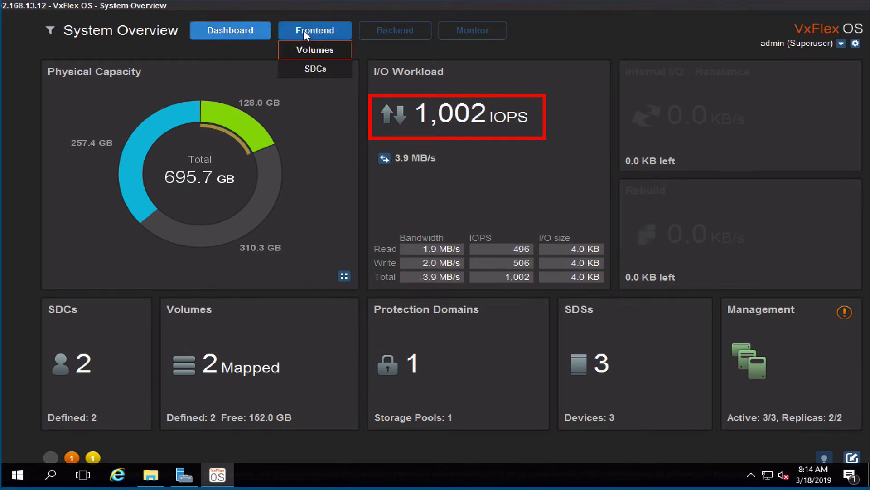
click(311, 69)
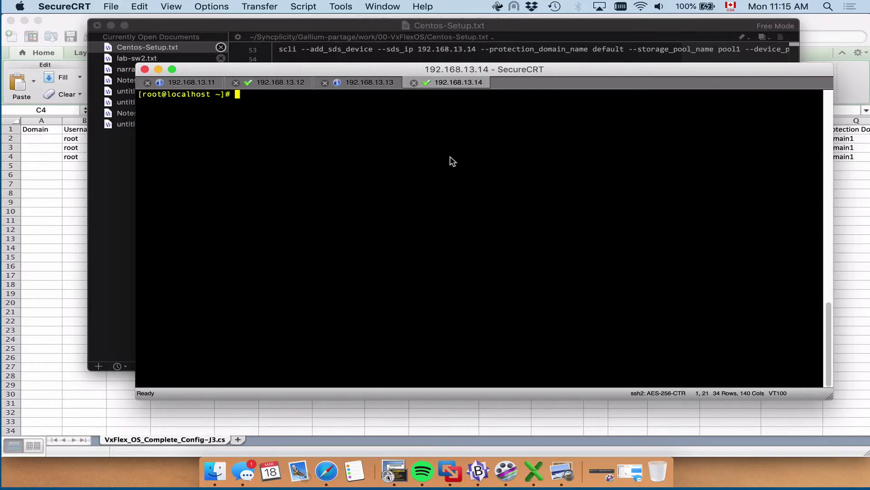
Run echo offline > /sys/block/sda/device/state on host 192.168.13.14
text(echo offline > /sys/block/sda/device/state)
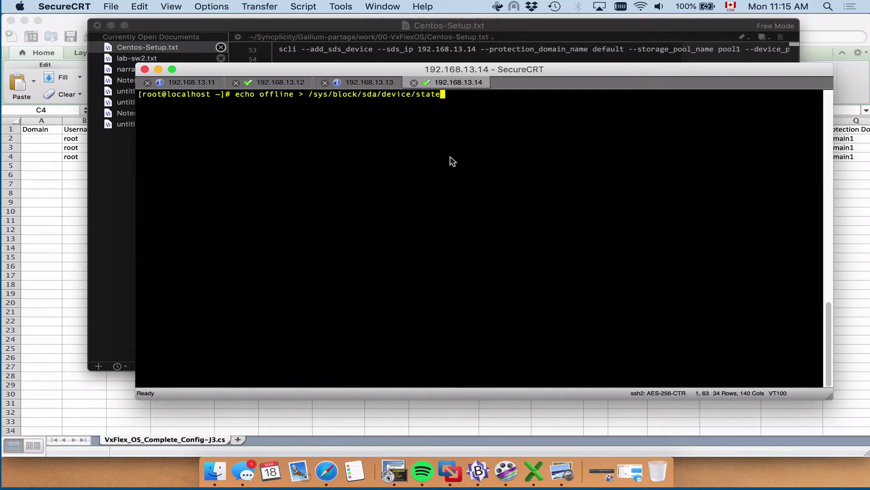
key(Return)
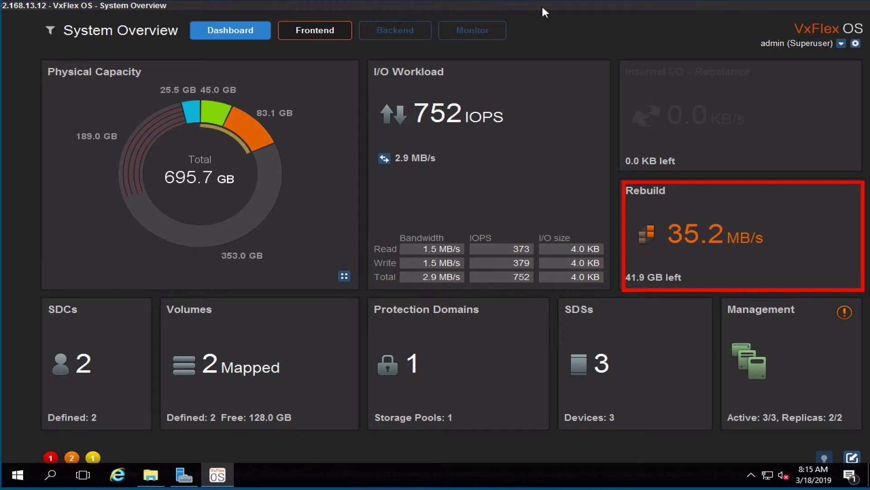
In Backend Storage, expand domain1 and its sds1, sds2 and sds3 disks to follow the rebuild
click(395, 31)
click(396, 50)
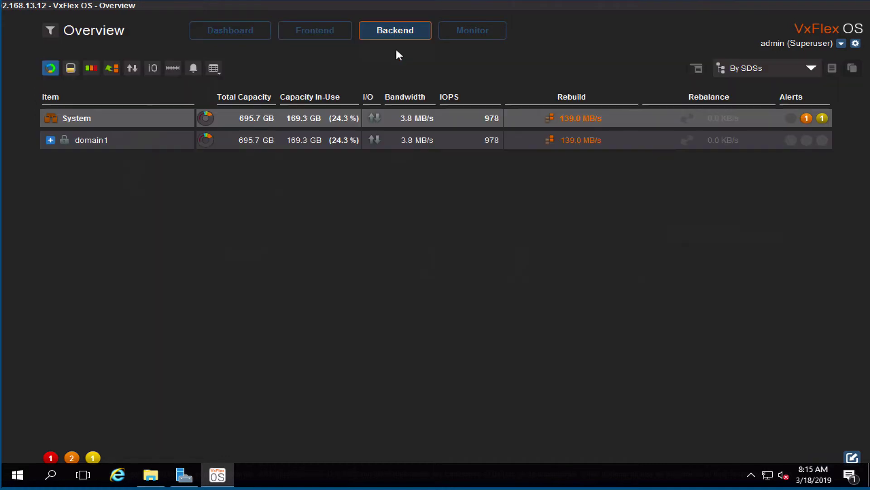
click(50, 140)
click(67, 159)
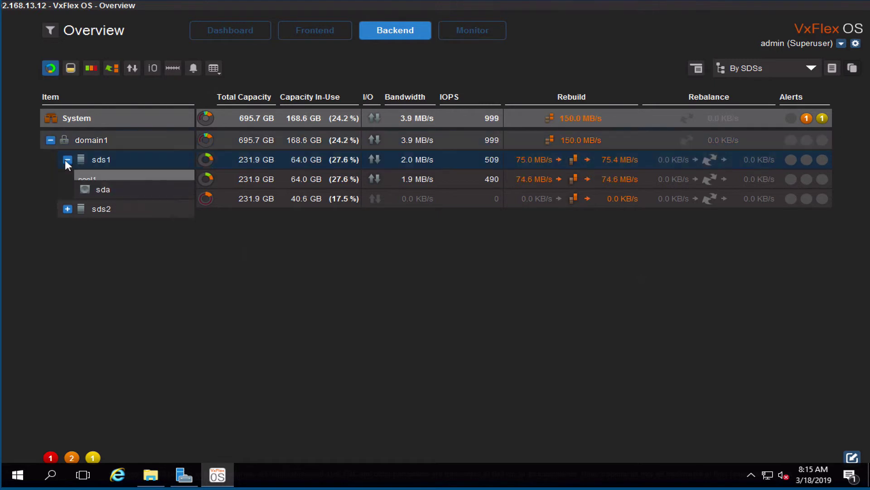
click(67, 209)
click(68, 258)
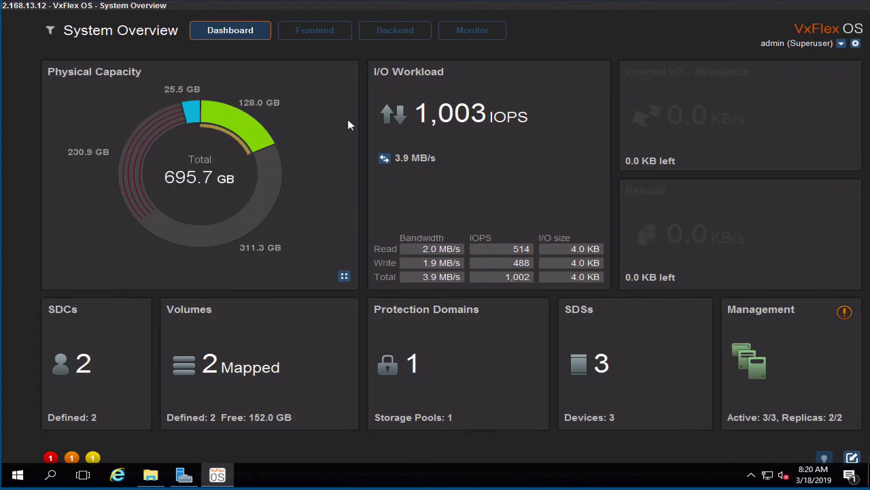
Set sda back to running on the host and clear sds3's sda device errors
click(395, 31)
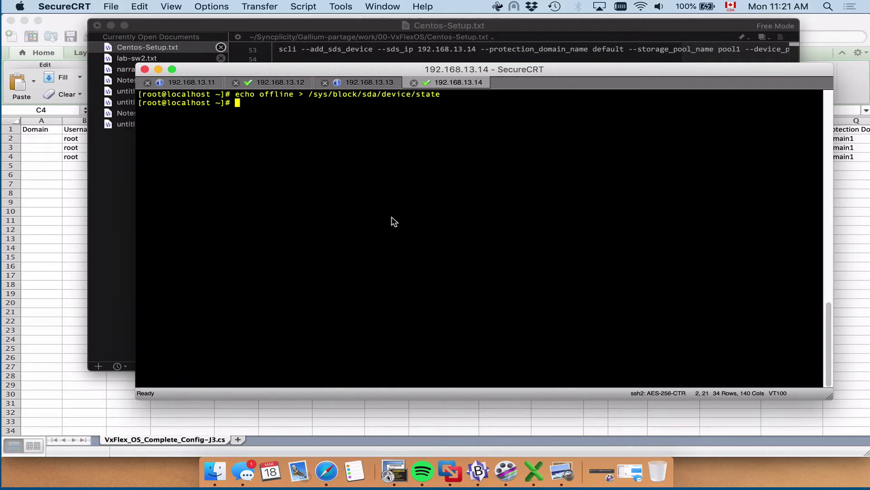
text(echo running > /sys/block/sda/device/state)
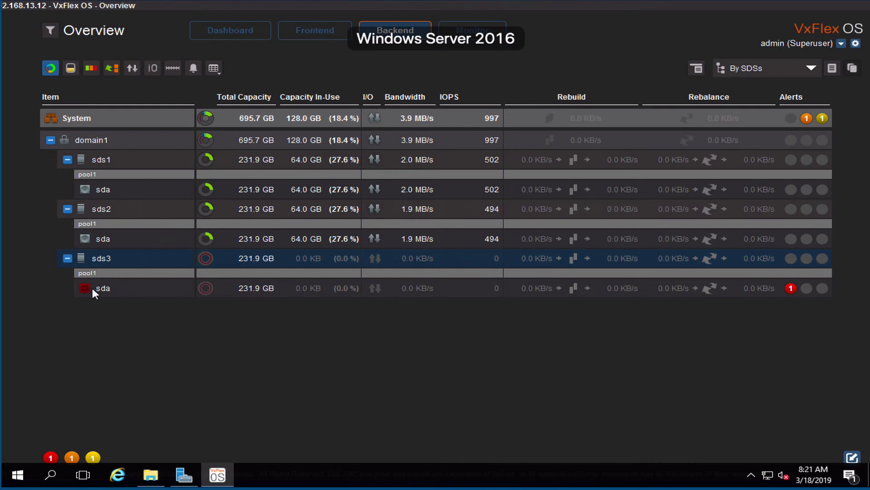
right_click(92, 287)
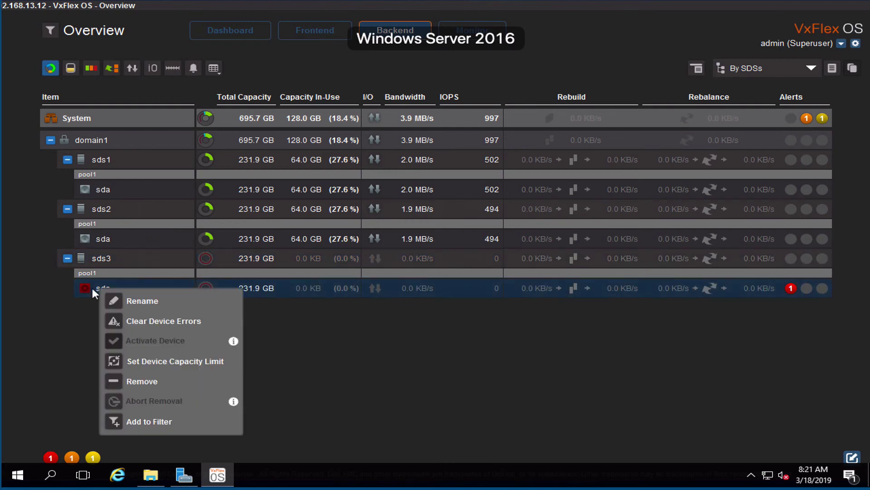
click(168, 321)
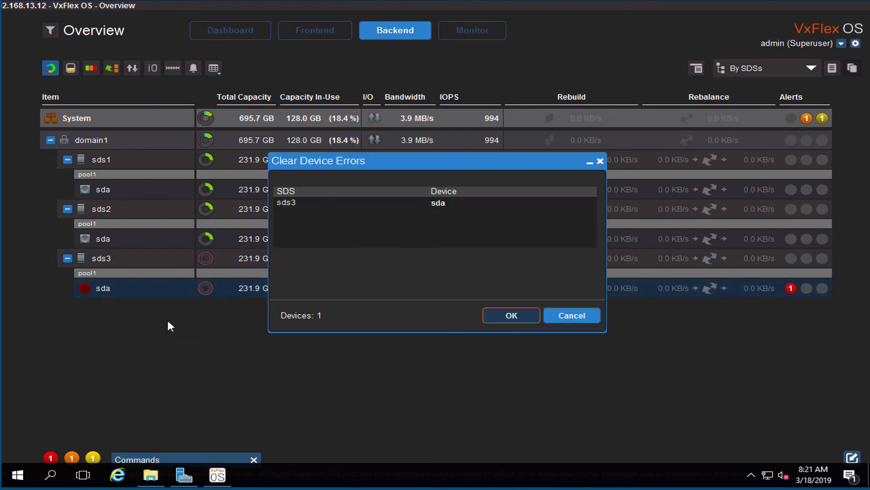
click(512, 314)
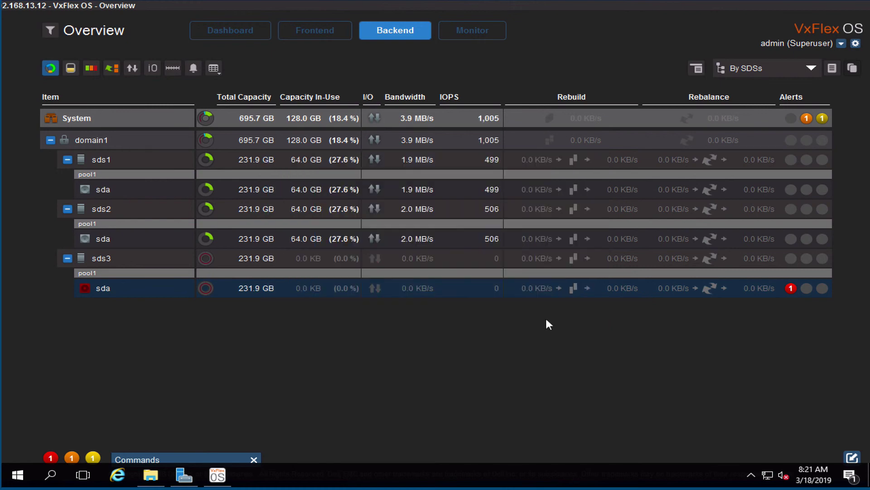
click(573, 318)
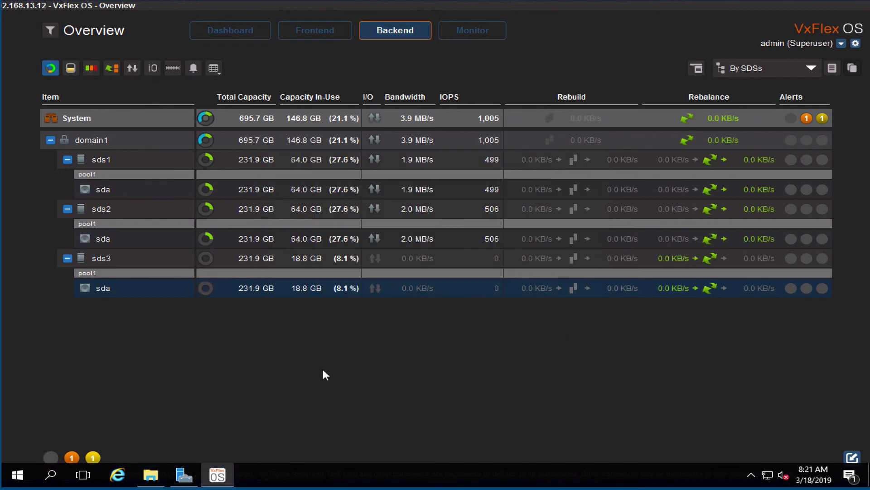